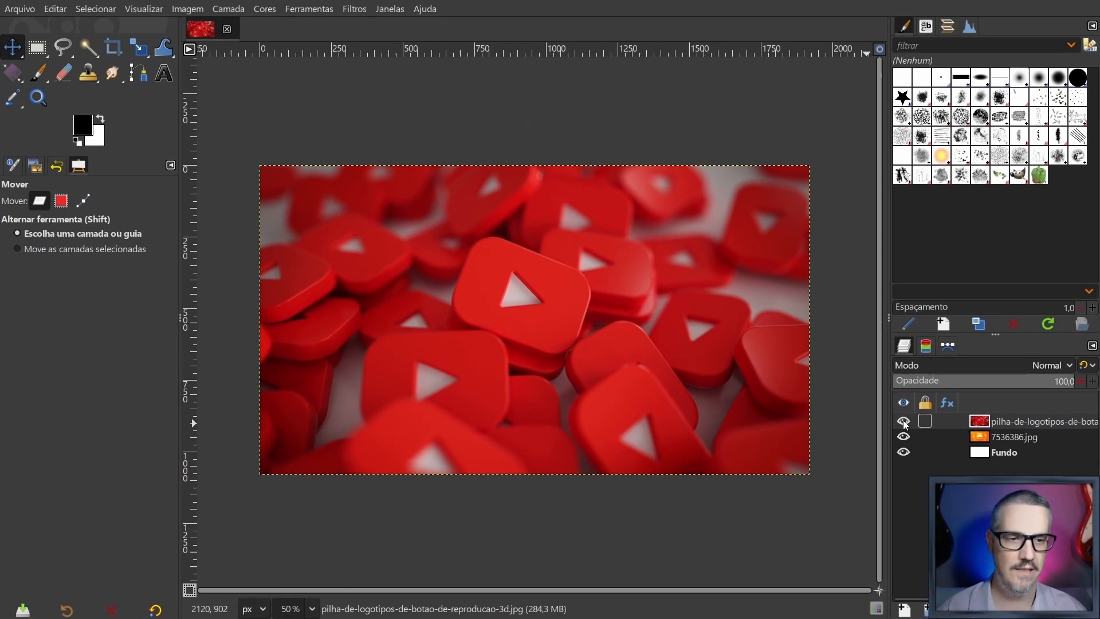
# Hide and reshow the red play-button photo layer and the 7536386.jpg layer to examine what lies beneath each.
pyautogui.click(805, 322)
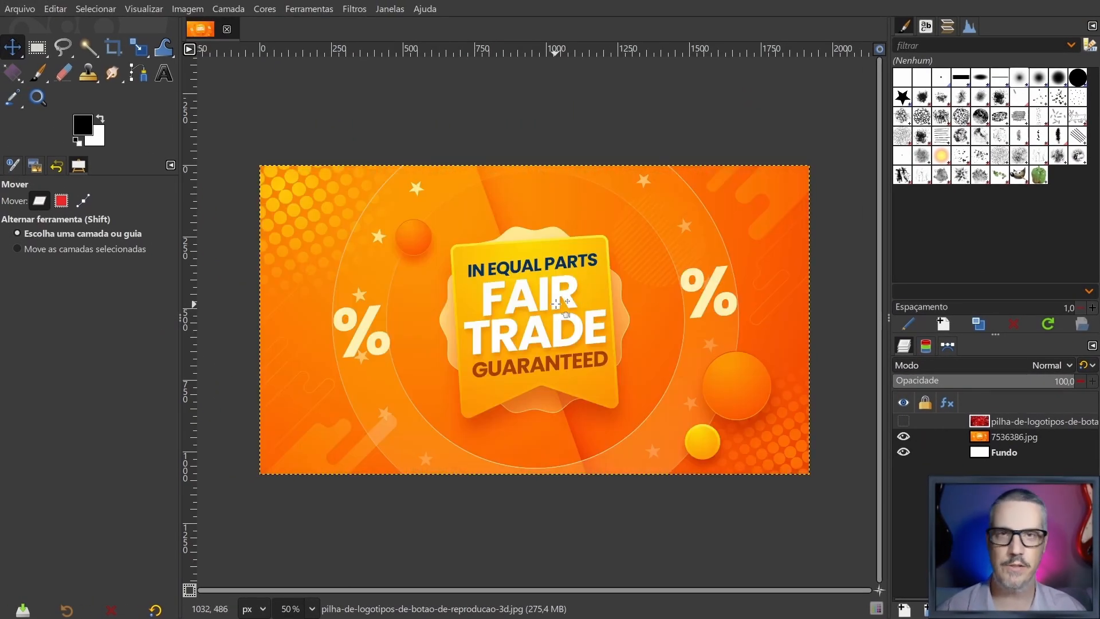
pyautogui.click(904, 422)
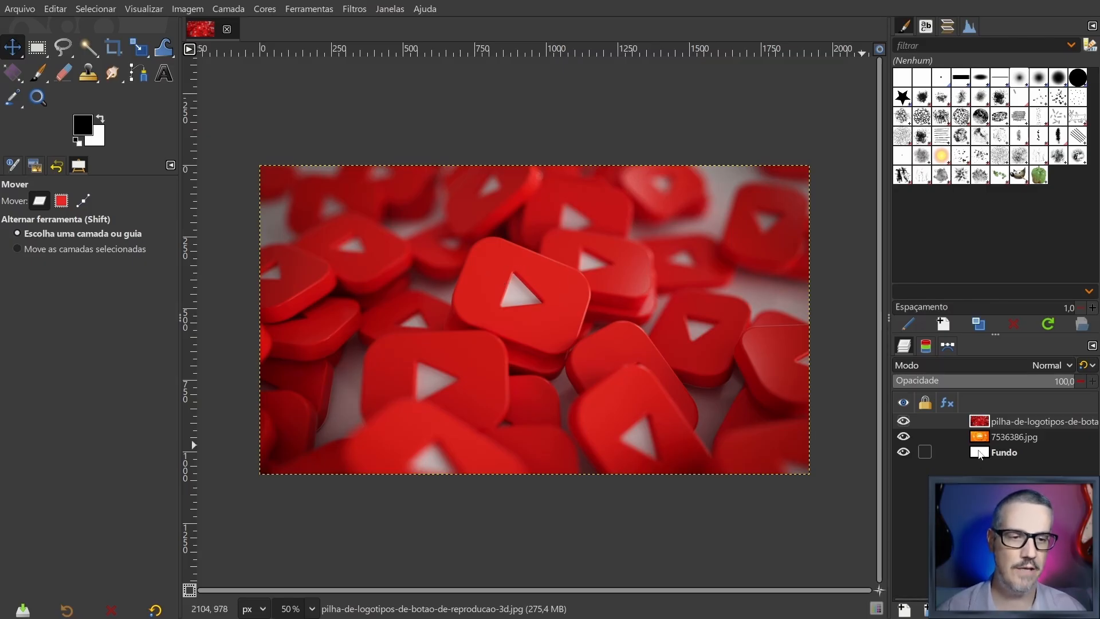
pyautogui.click(904, 425)
pyautogui.click(903, 437)
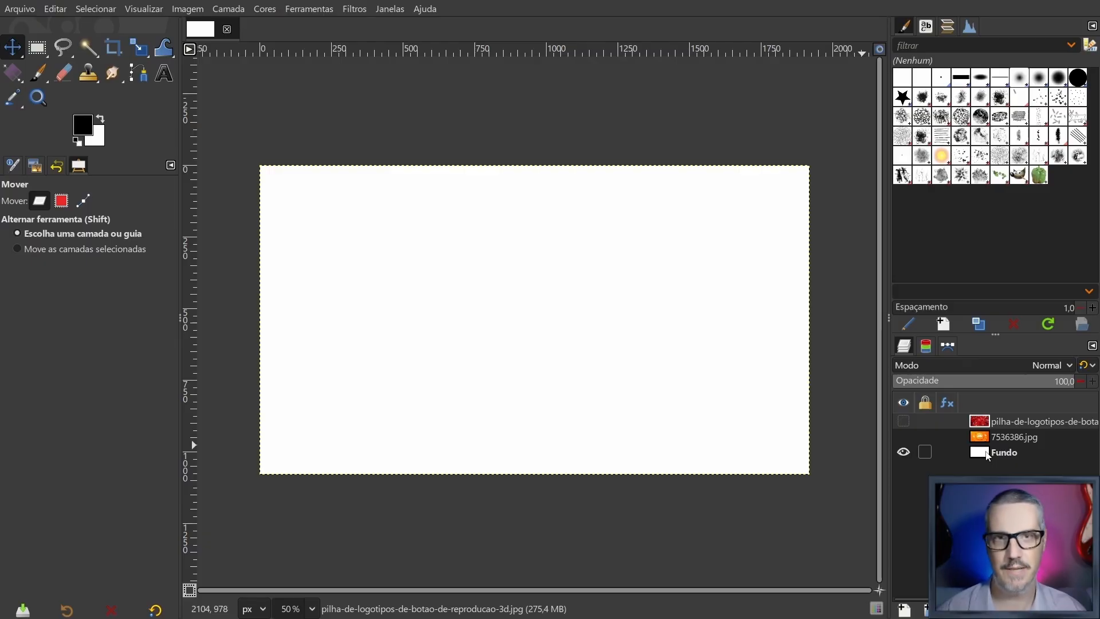
pyautogui.click(903, 436)
pyautogui.click(904, 422)
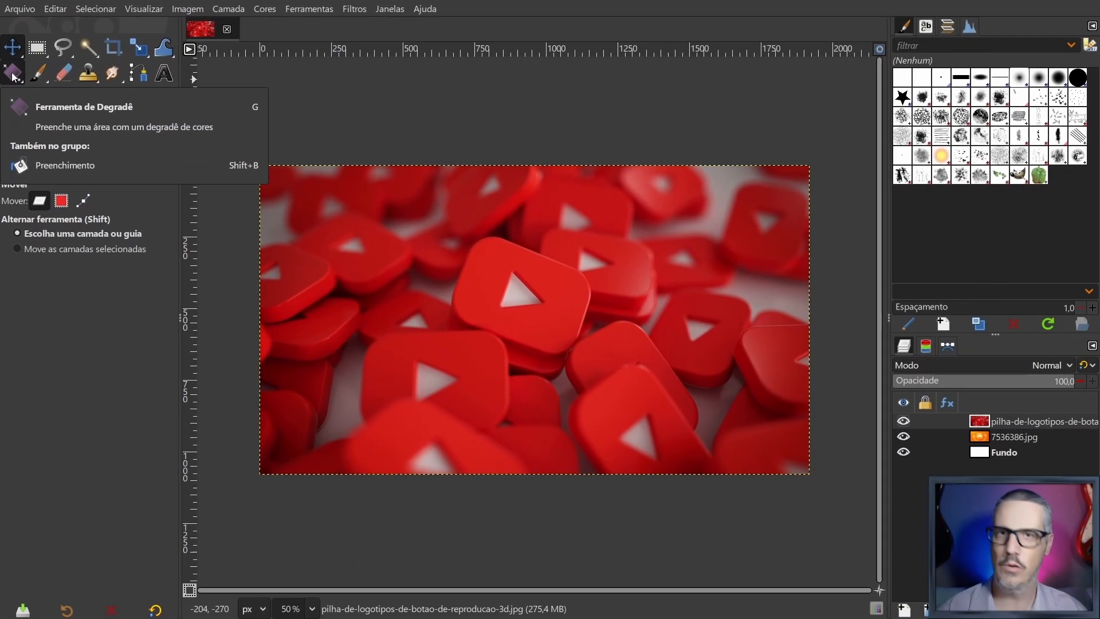
# With the Gradient tool, draw a vertical linear black-to-transparent gradient through the photo's centre, from about (950, -28) to (950, 1166) px.
pyautogui.moveTo(20, 115)
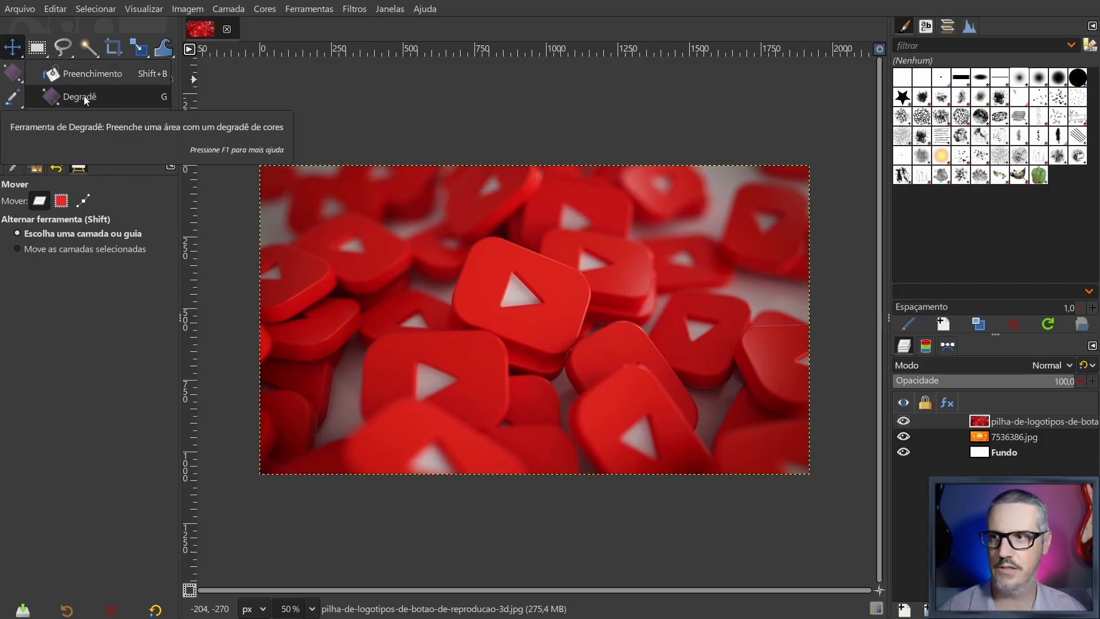
pyautogui.click(107, 98)
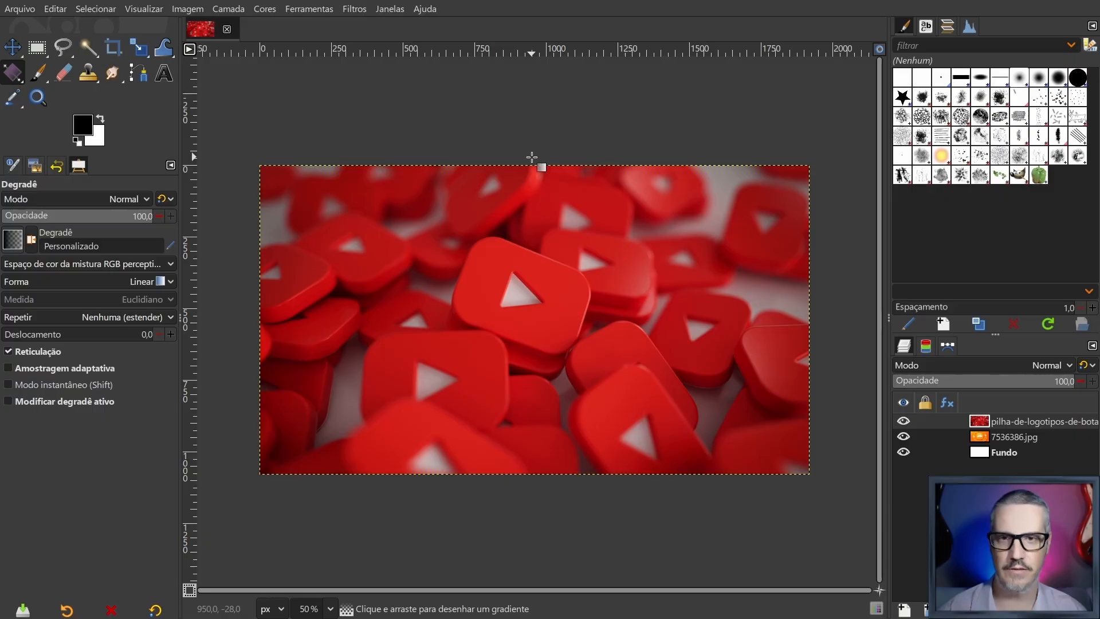
pyautogui.moveTo(532, 157); pyautogui.dragTo(515, 499)
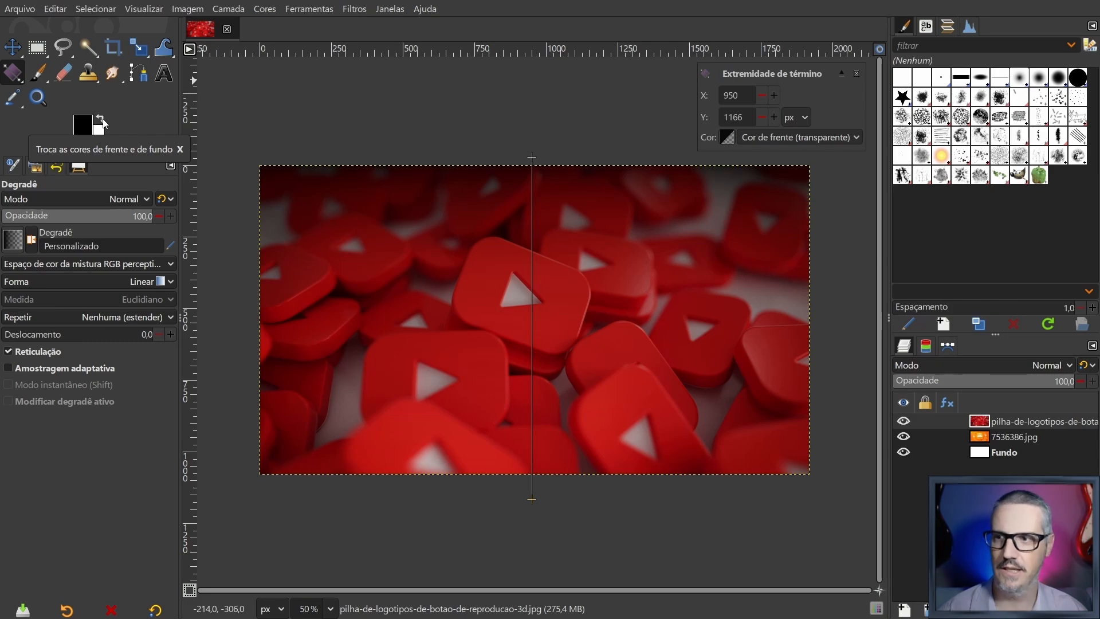
# Try the gradient with the foreground and background colours swapped, and swap them back.
pyautogui.click(102, 120)
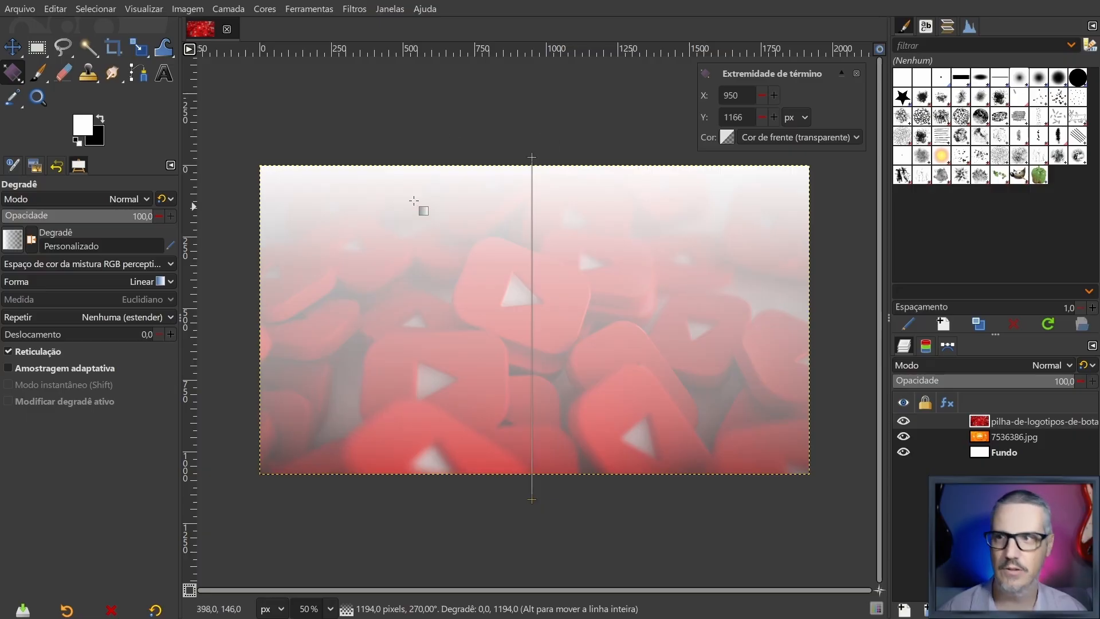
pyautogui.click(100, 121)
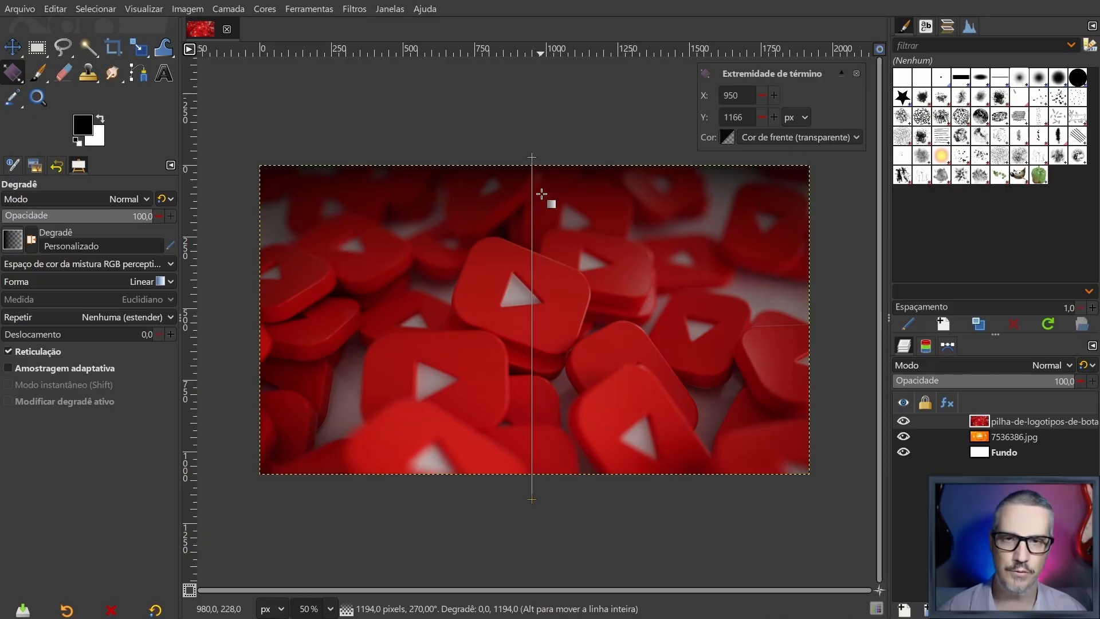
# Examine the position and colour settings of the gradient's start and end points.
pyautogui.click(532, 157)
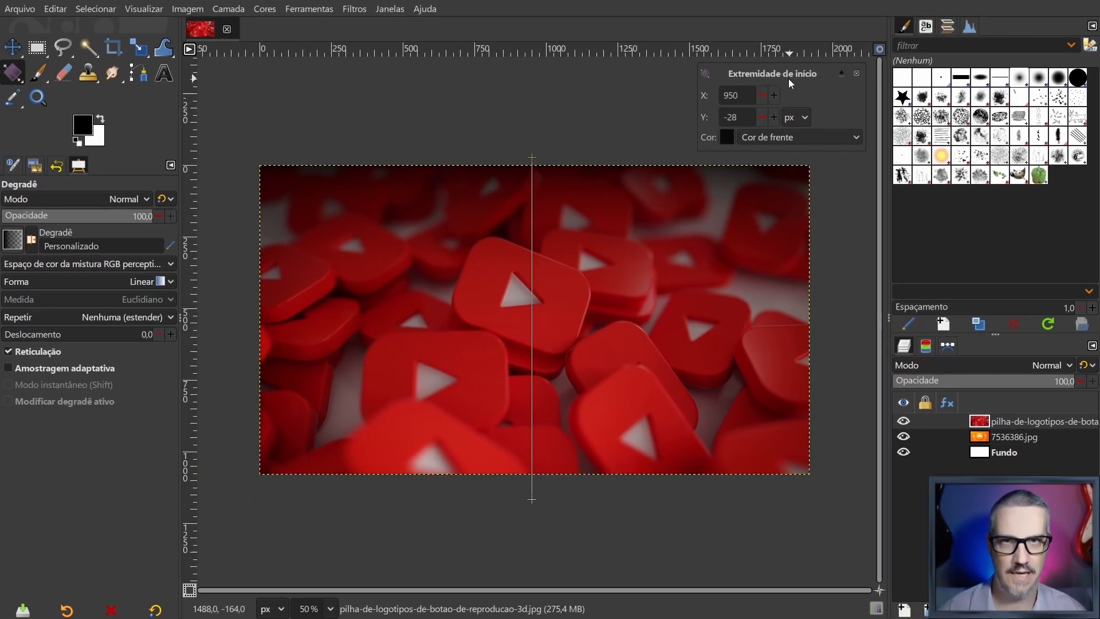
pyautogui.click(532, 500)
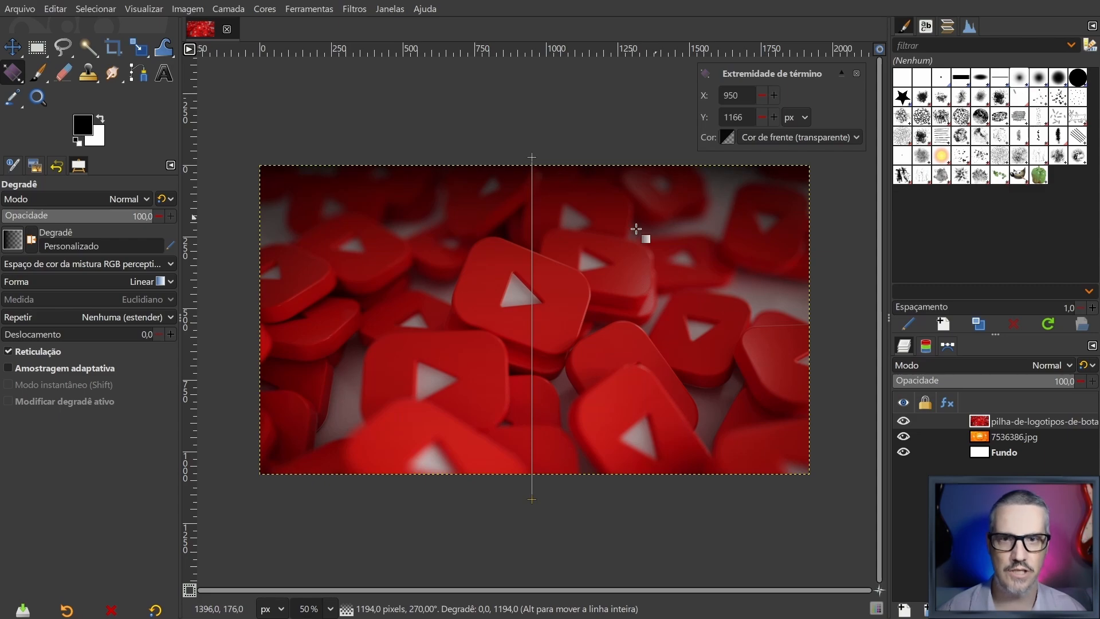
# Slide the gradient's midpoint toward the end point and the start point to compare the fade, leaving it at about 48,74.
pyautogui.click(532, 265)
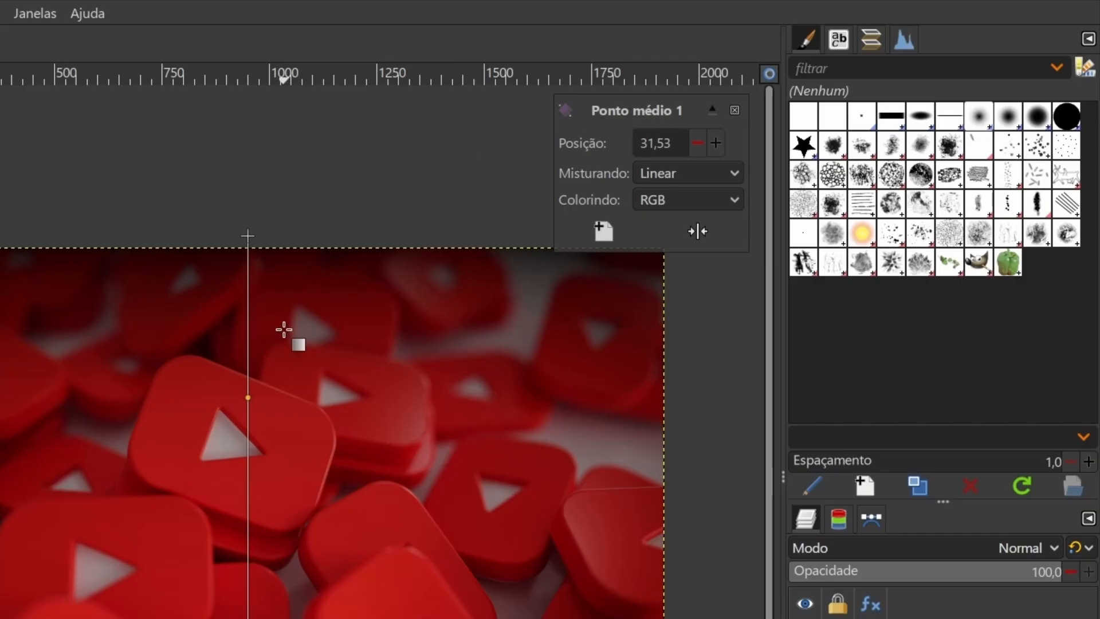
pyautogui.moveTo(249, 396); pyautogui.dragTo(247, 447)
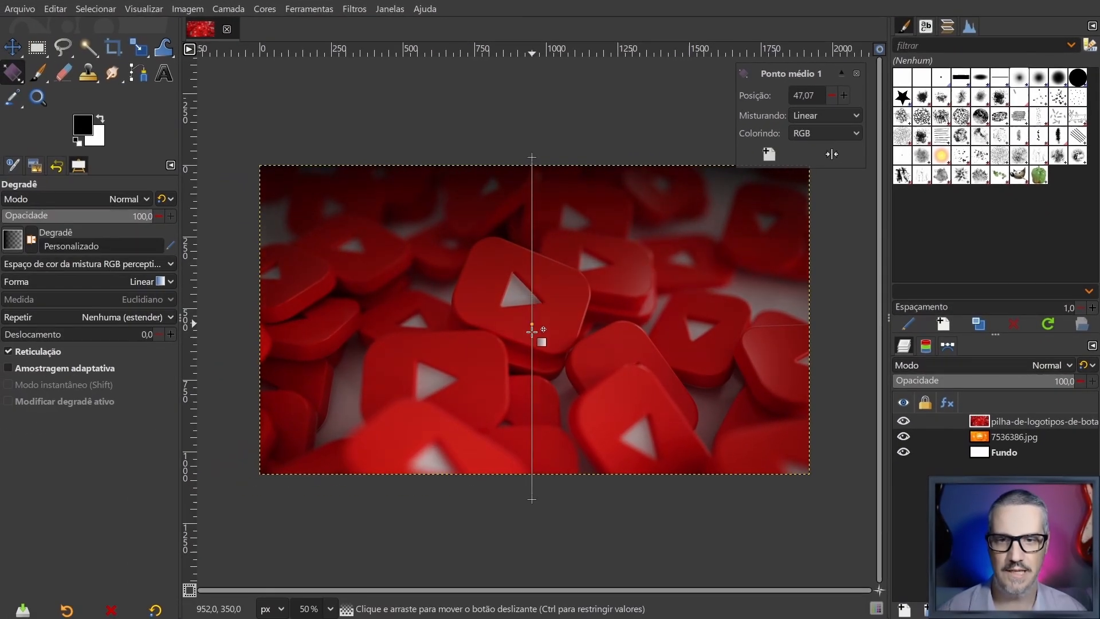
pyautogui.moveTo(532, 331); pyautogui.dragTo(533, 495)
pyautogui.click(532, 500)
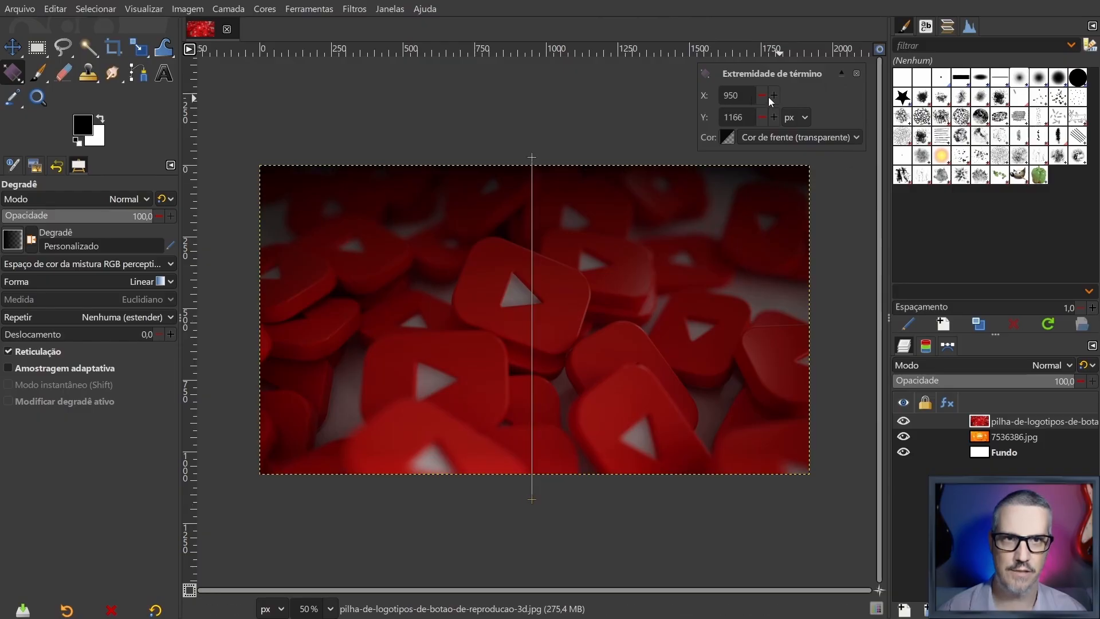
pyautogui.click(531, 453)
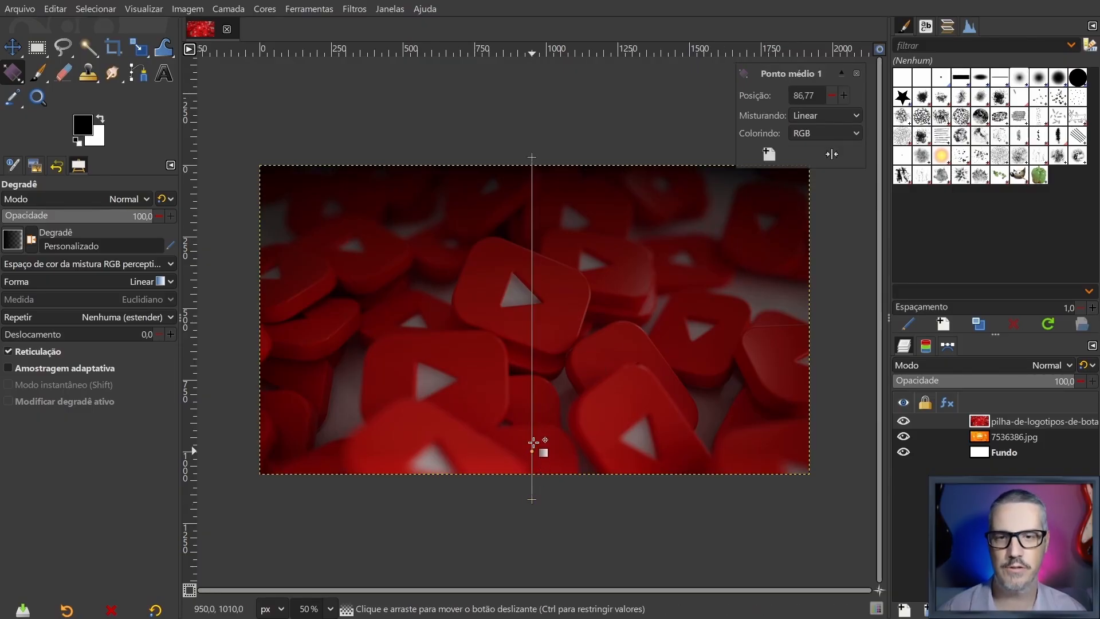
pyautogui.moveTo(533, 442); pyautogui.dragTo(532, 157)
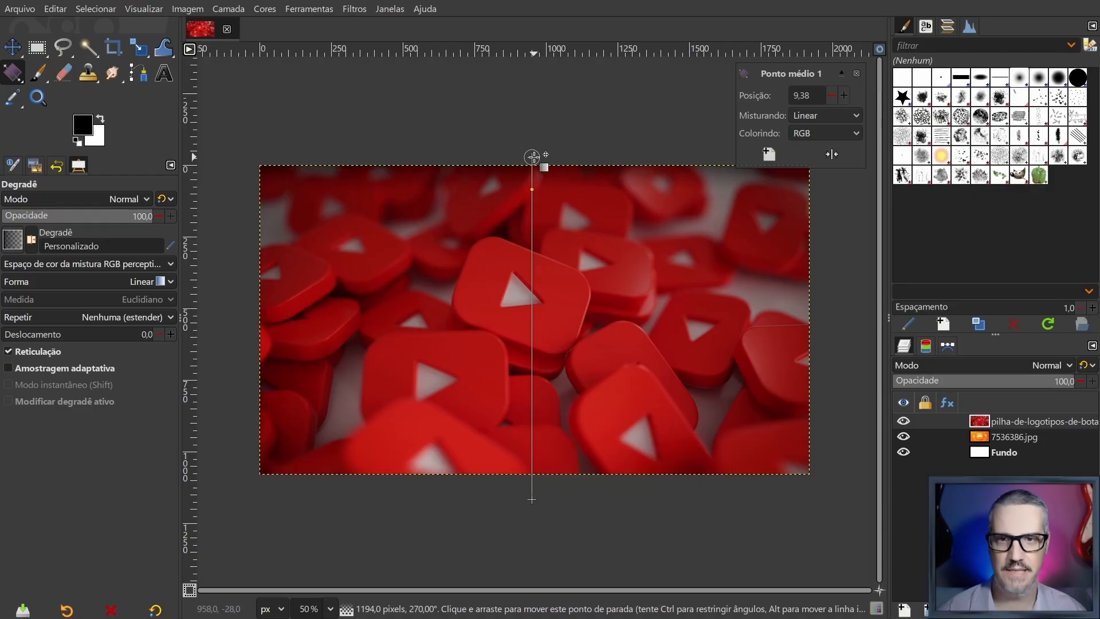
pyautogui.click(532, 156)
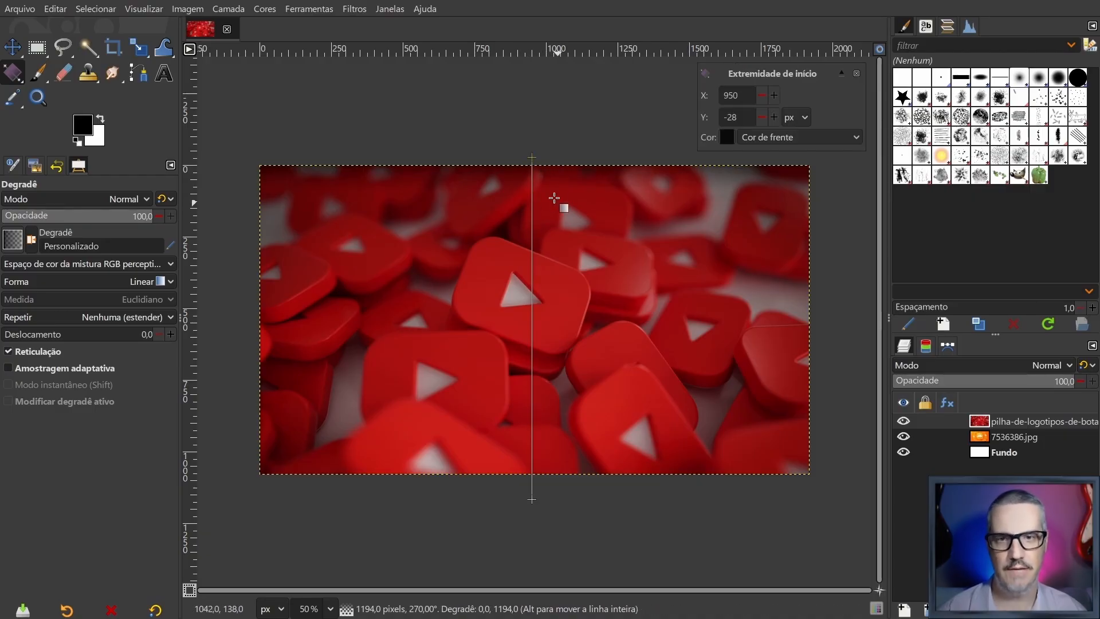
pyautogui.click(533, 191)
pyautogui.moveTo(533, 192); pyautogui.dragTo(530, 315)
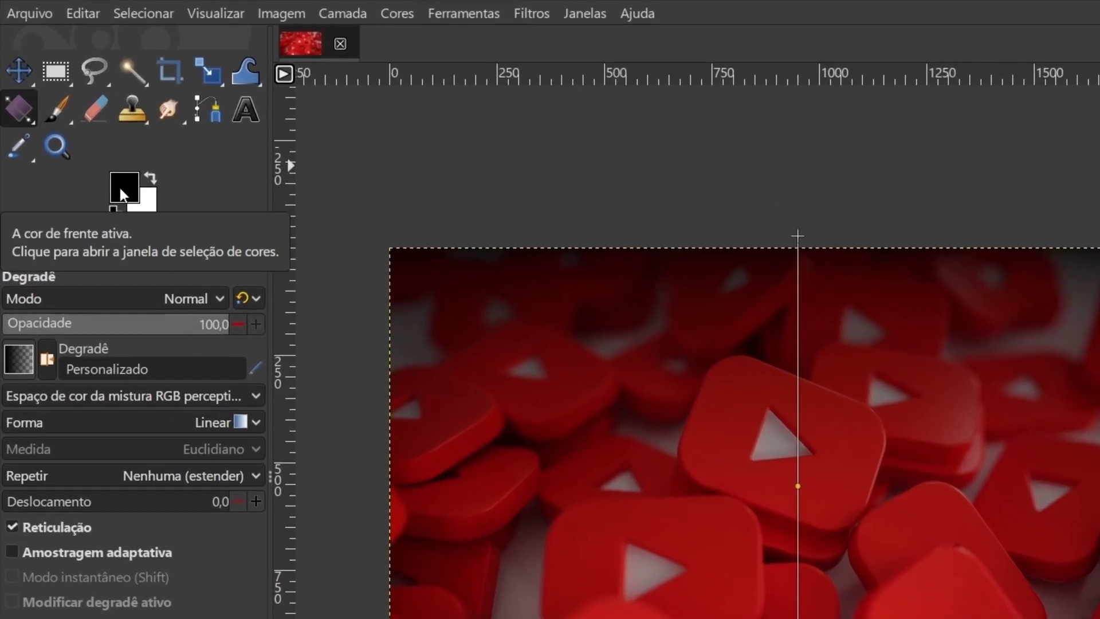
# Open the foreground colour settings and look through the available colour selectors, including HSV, CMYK, watercolour, palette and colour wheel.
pyautogui.click(119, 188)
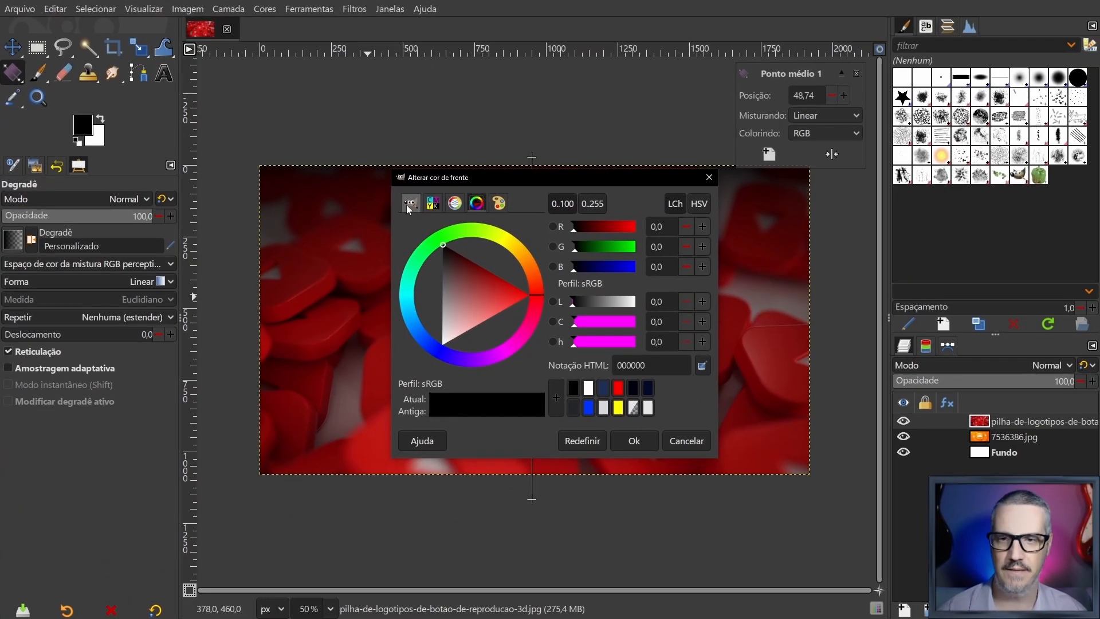
pyautogui.click(469, 232)
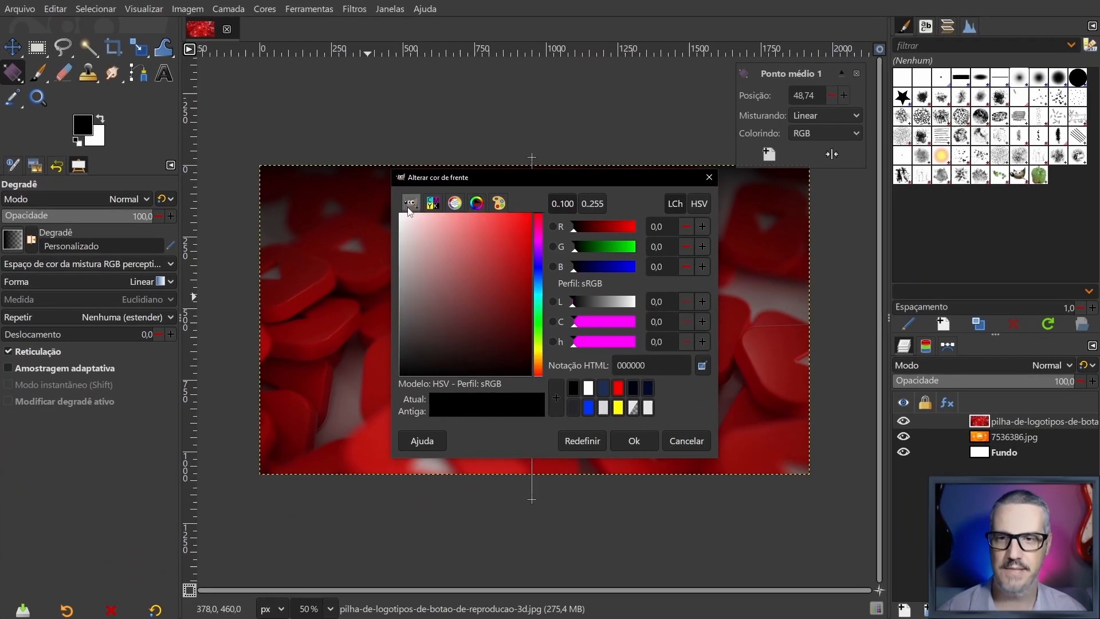
pyautogui.click(495, 232)
pyautogui.click(455, 203)
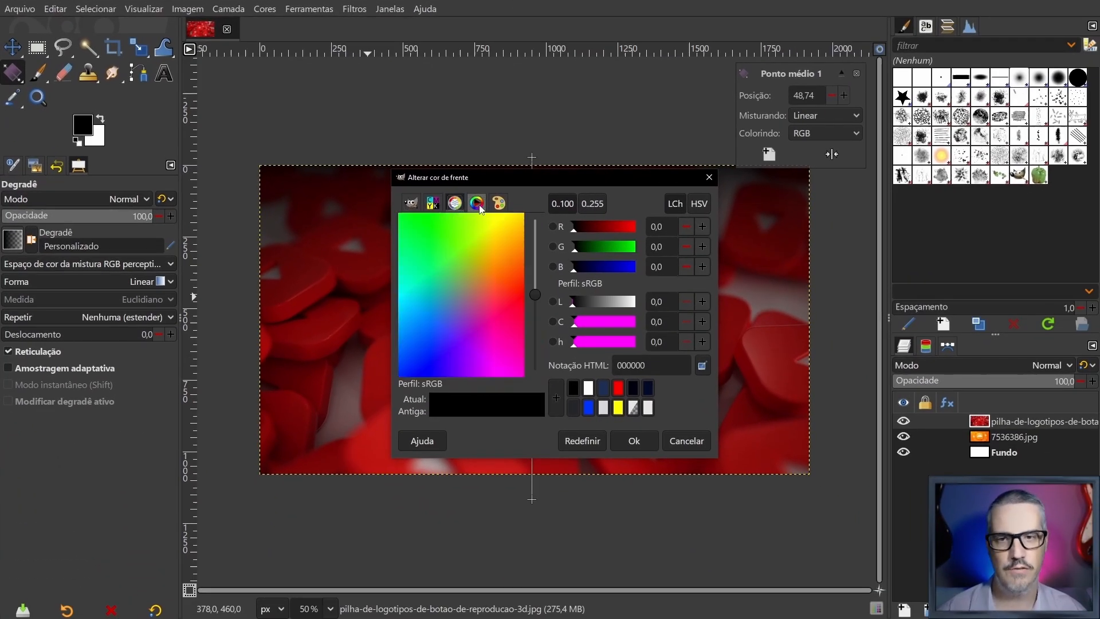
pyautogui.click(479, 206)
pyautogui.click(499, 204)
pyautogui.click(416, 207)
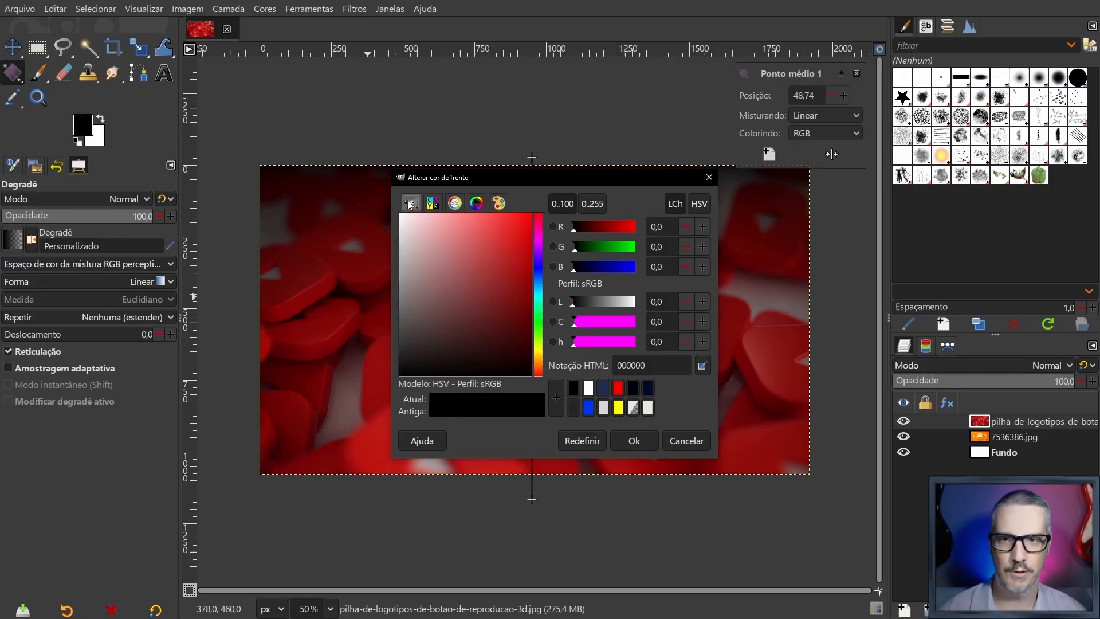
pyautogui.click(432, 205)
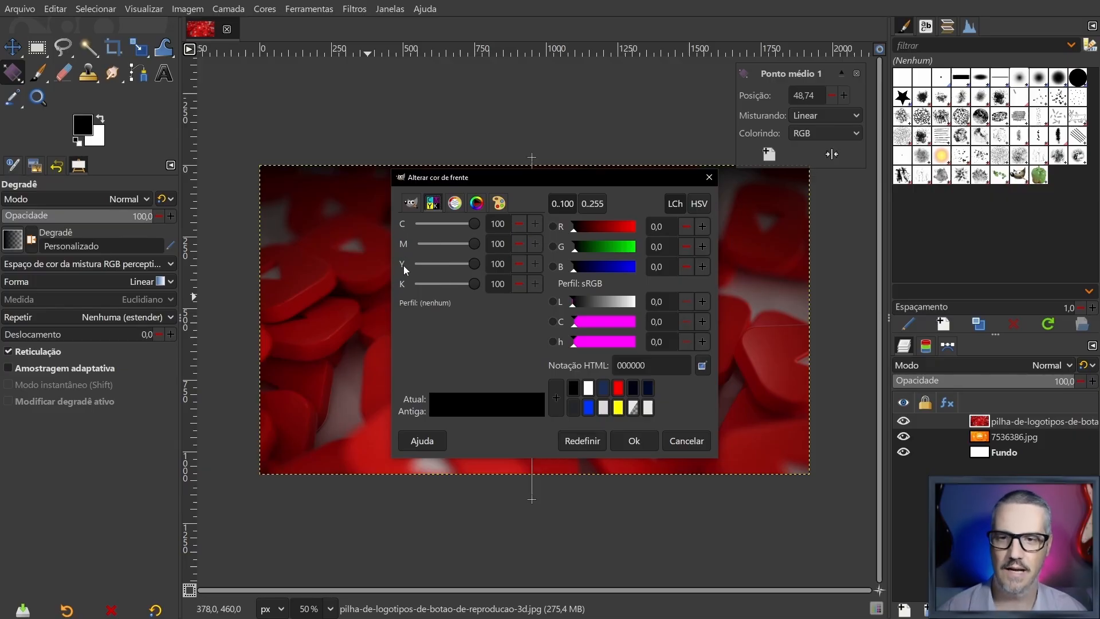
pyautogui.click(455, 203)
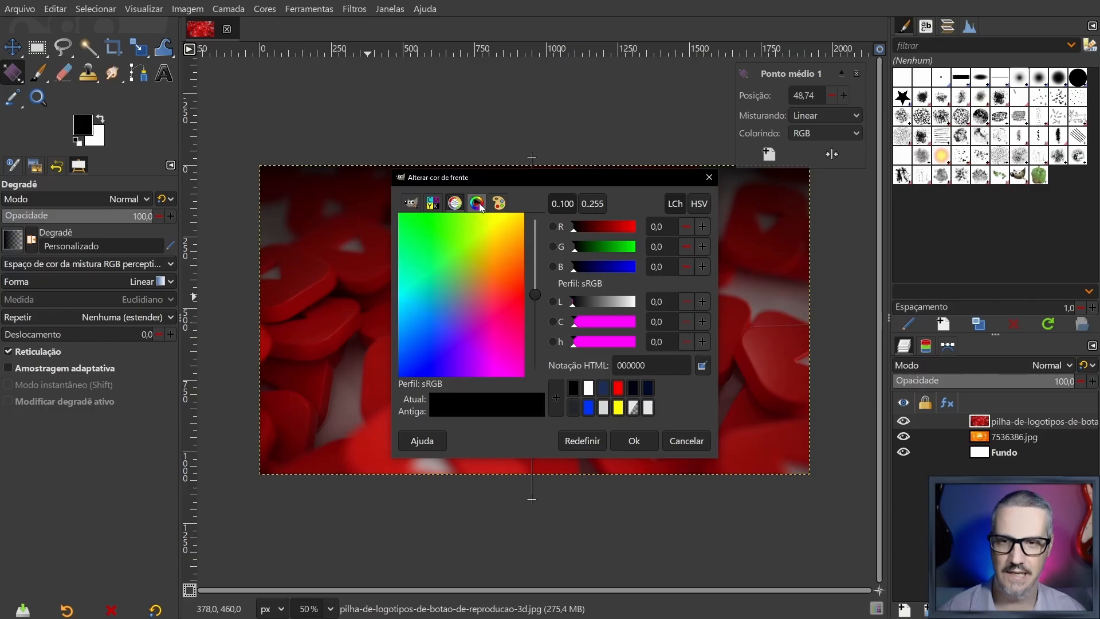
pyautogui.click(479, 205)
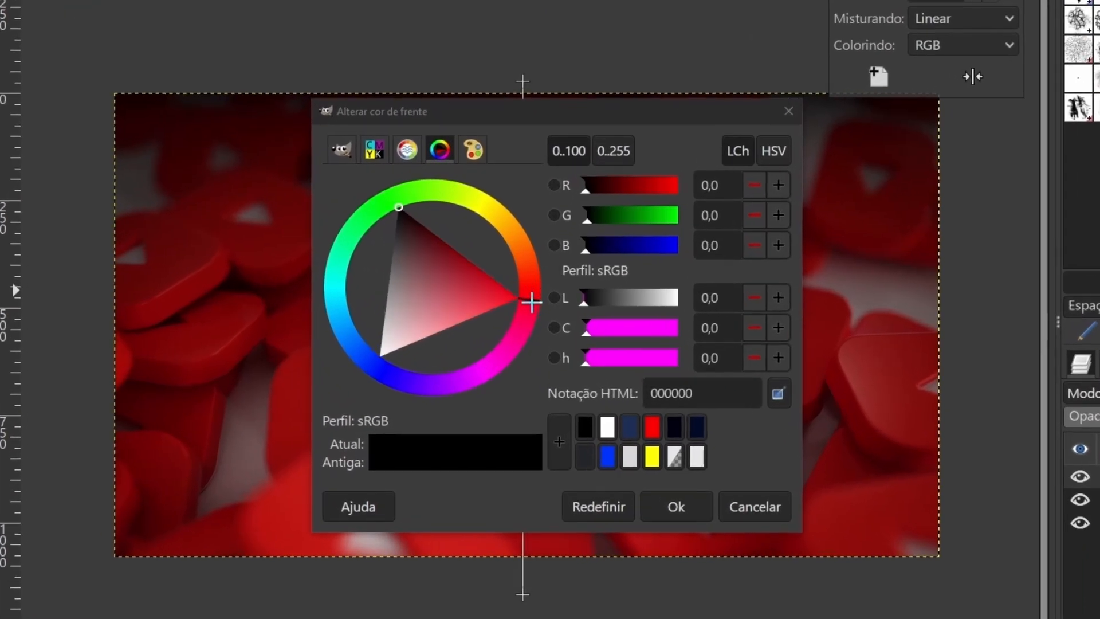
# Pick the medium blue 2a6093 on the colour wheel as the foreground colour for the gradient.
pyautogui.moveTo(539, 299)
pyautogui.mouseDown()
pyautogui.moveTo(451, 373)
pyautogui.moveTo(467, 371)
pyautogui.moveTo(524, 327)
pyautogui.moveTo(531, 302)
pyautogui.moveTo(501, 341)
pyautogui.moveTo(442, 371)
pyautogui.moveTo(389, 368)
pyautogui.moveTo(352, 332)
pyautogui.mouseUp()
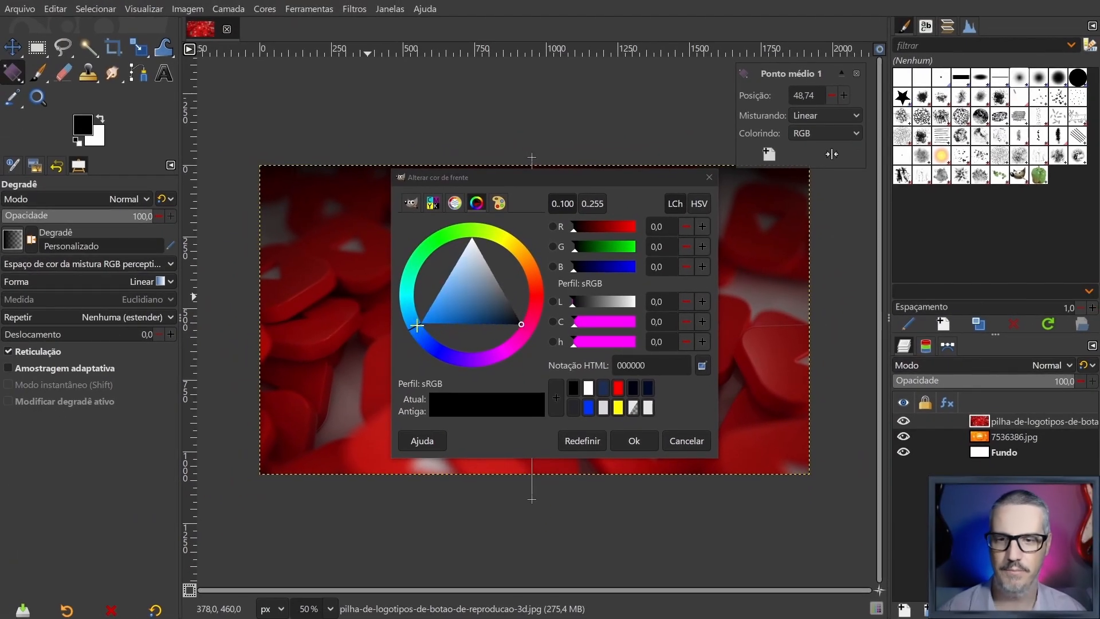
pyautogui.click(522, 324)
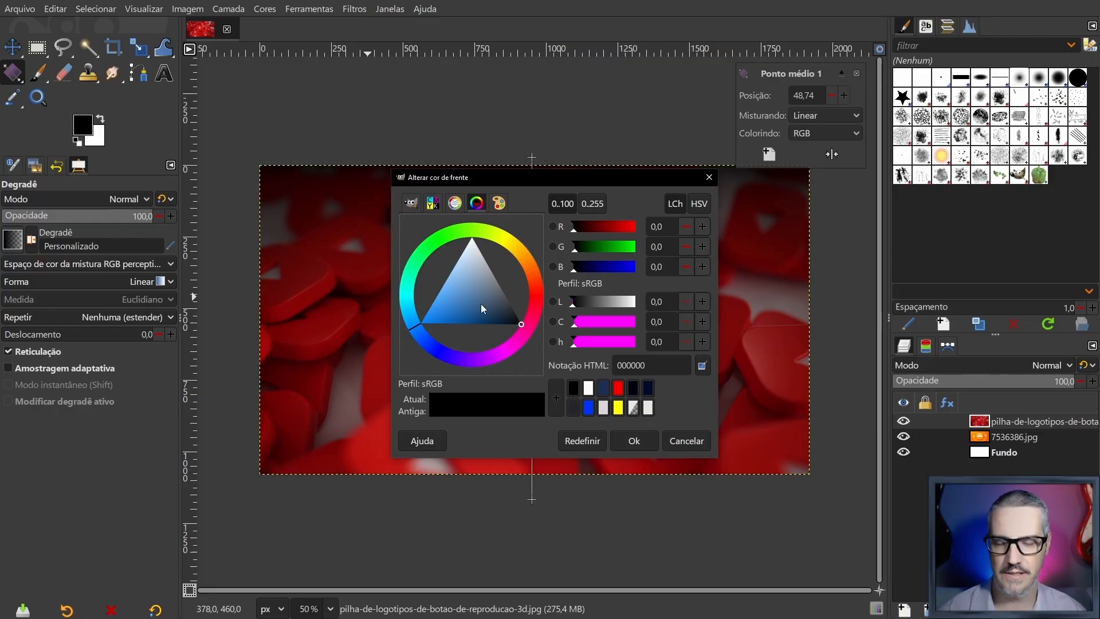
pyautogui.moveTo(507, 319); pyautogui.dragTo(465, 310)
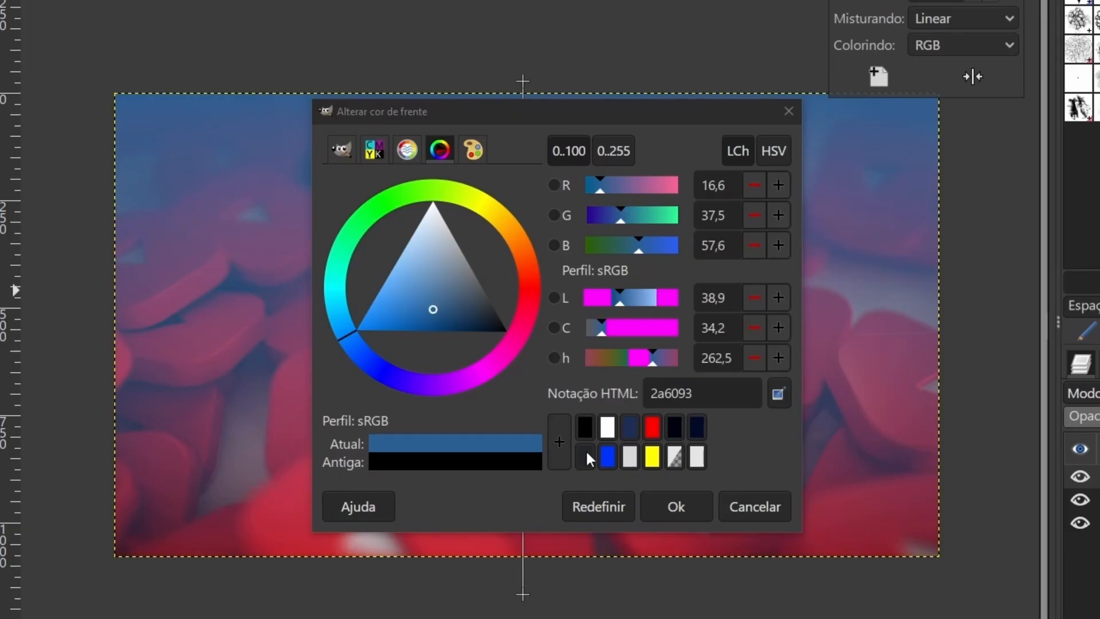
pyautogui.click(676, 508)
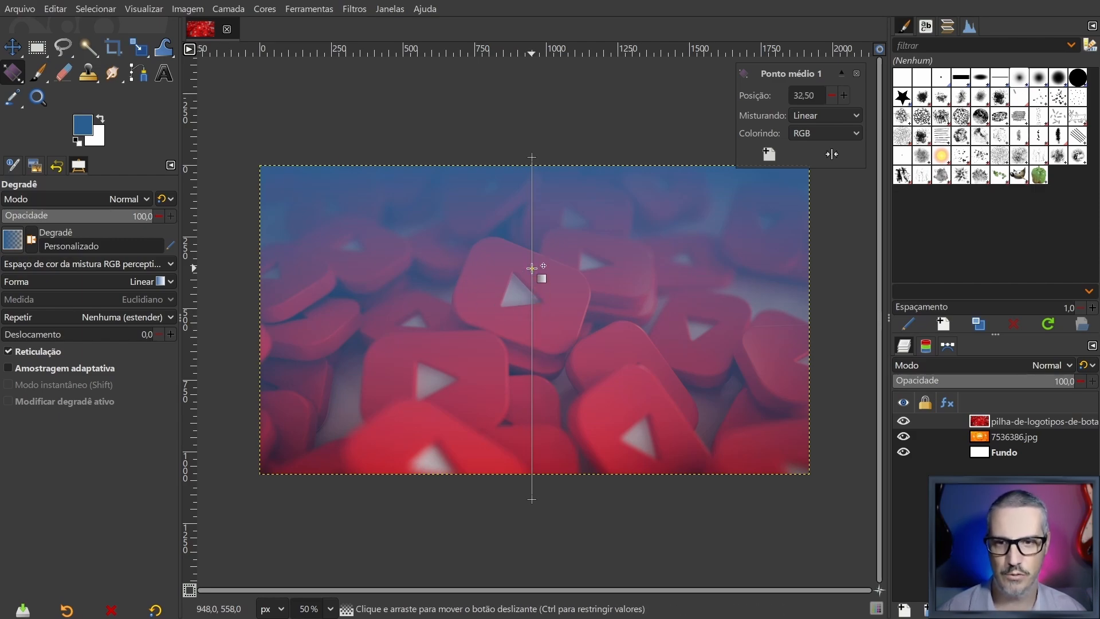
# Move the gradient's midpoint to about 30,82 and reset the foreground and background colours to black and white.
pyautogui.moveTo(531, 268); pyautogui.dragTo(532, 316)
pyautogui.moveTo(532, 377); pyautogui.dragTo(520, 274)
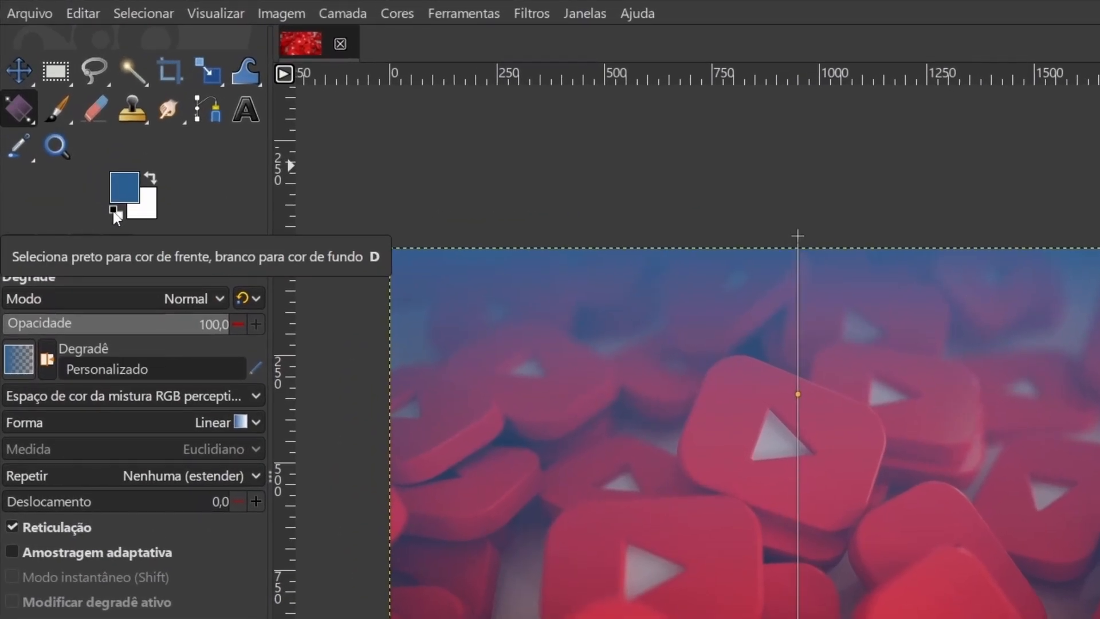
pyautogui.click(113, 211)
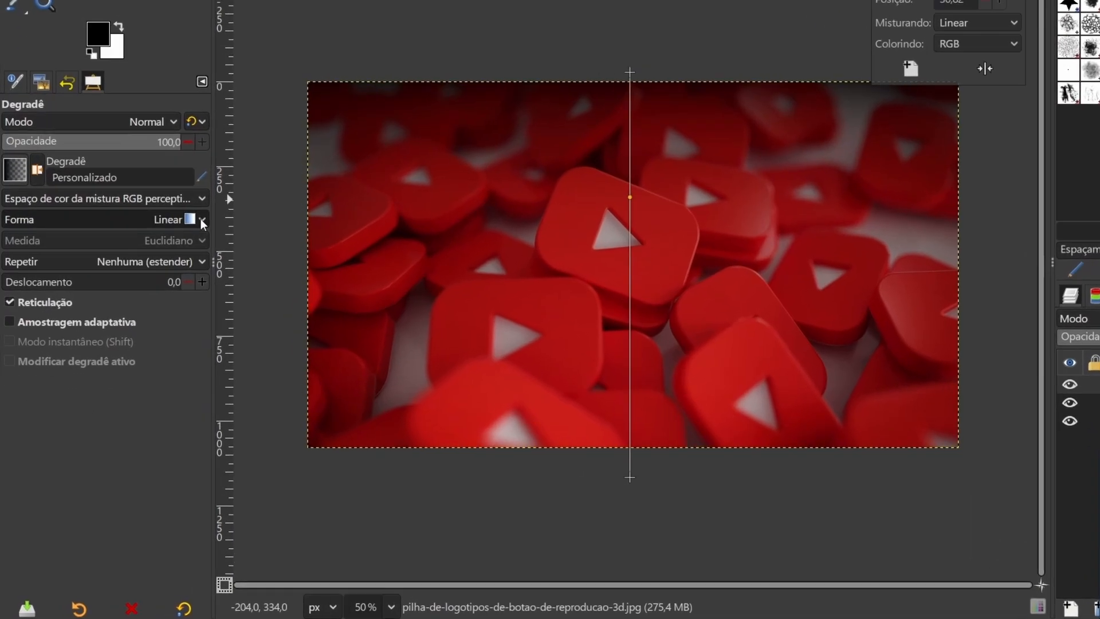
# Change the gradient's shape to Bi-linear and move its start point down to the middle of the photo, at about Y 574 px.
pyautogui.click(171, 283)
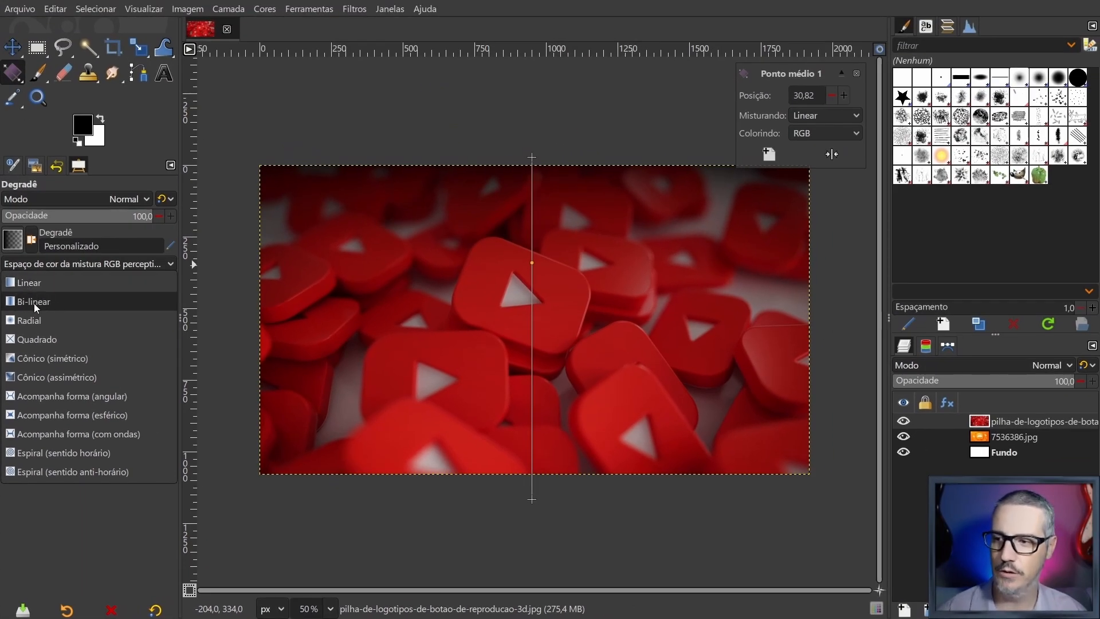
pyautogui.click(39, 302)
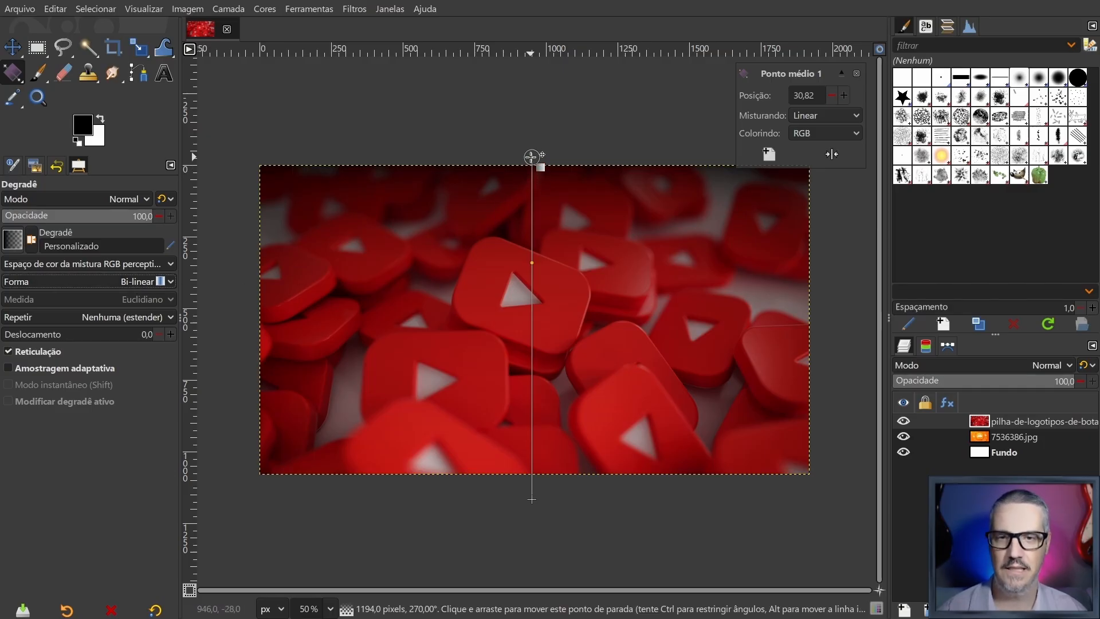
pyautogui.click(531, 155)
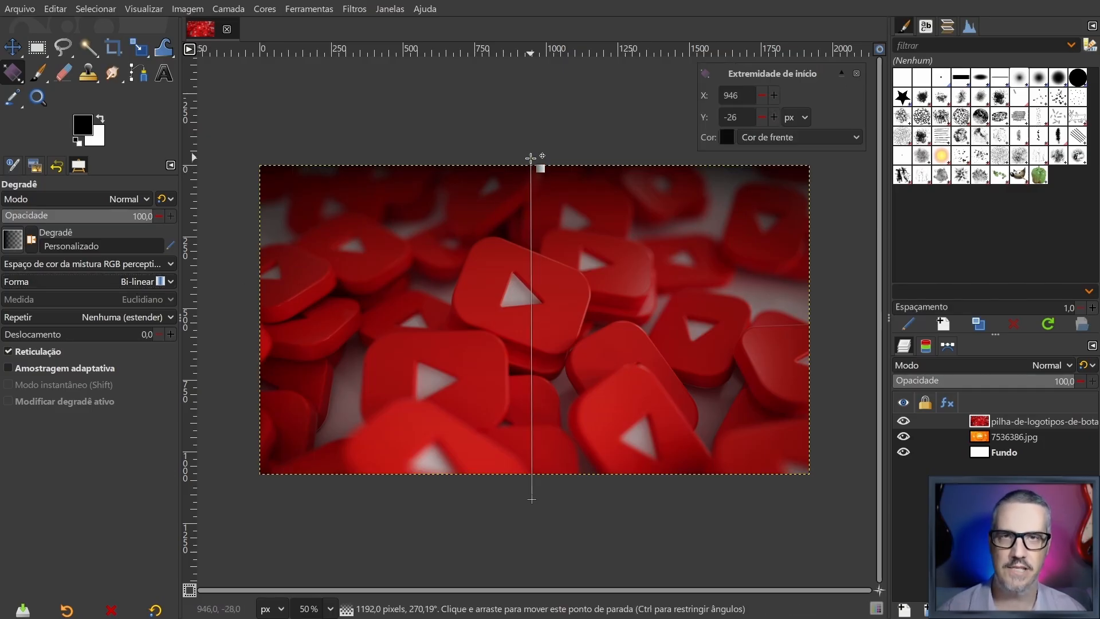
pyautogui.moveTo(530, 156); pyautogui.dragTo(532, 330)
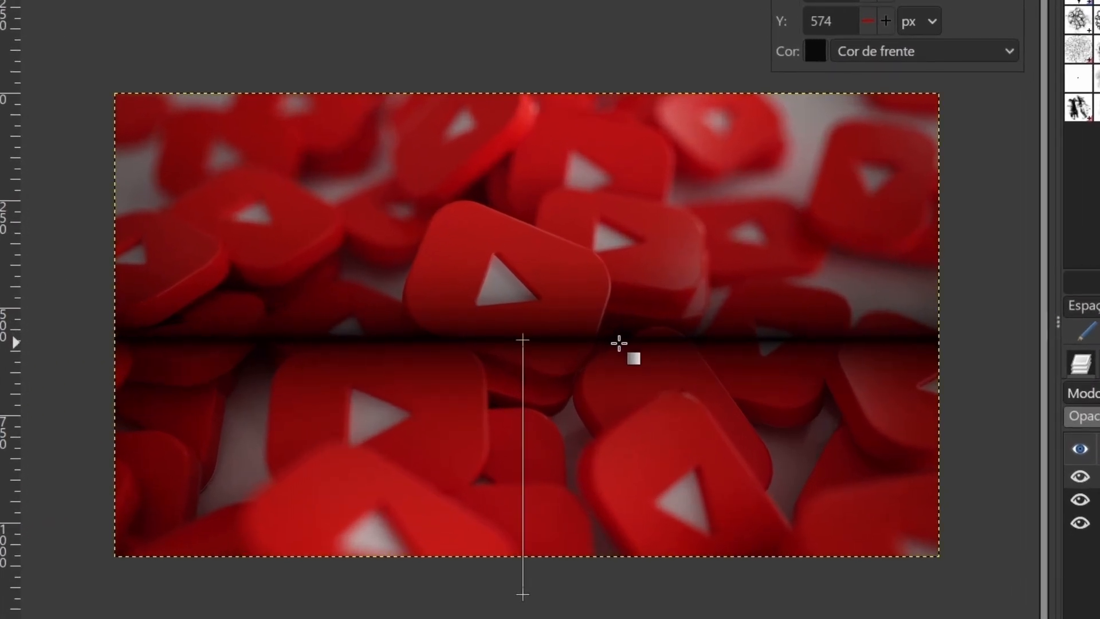
# Swap the foreground and background colours so white is in front, and move the bi-linear gradient's midpoint to about 41,55.
pyautogui.moveTo(522, 418); pyautogui.dragTo(523, 449)
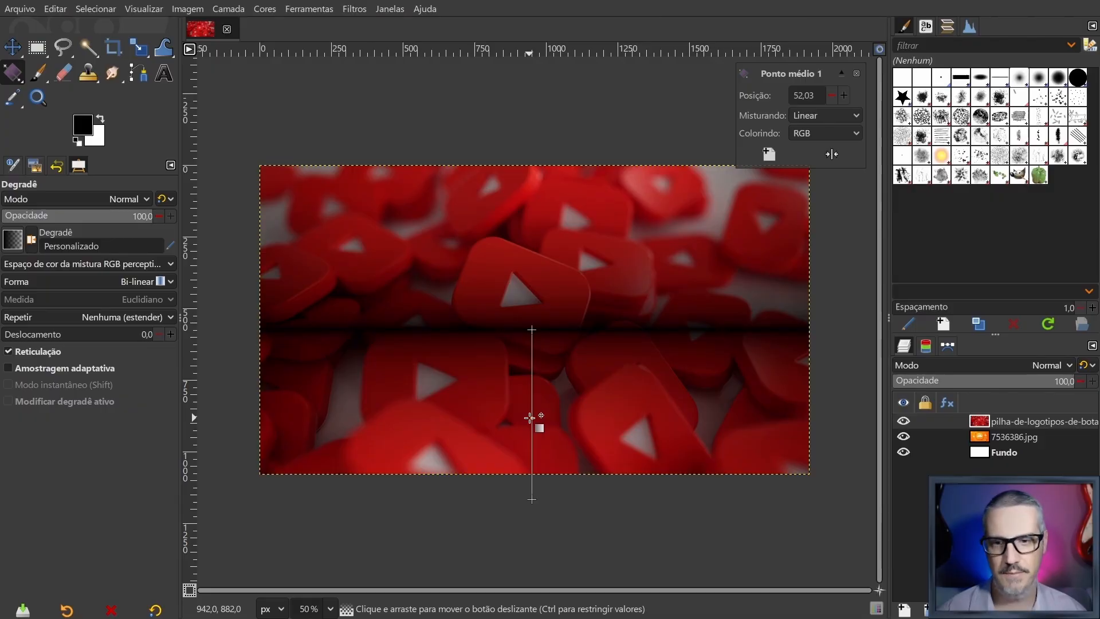
pyautogui.click(104, 121)
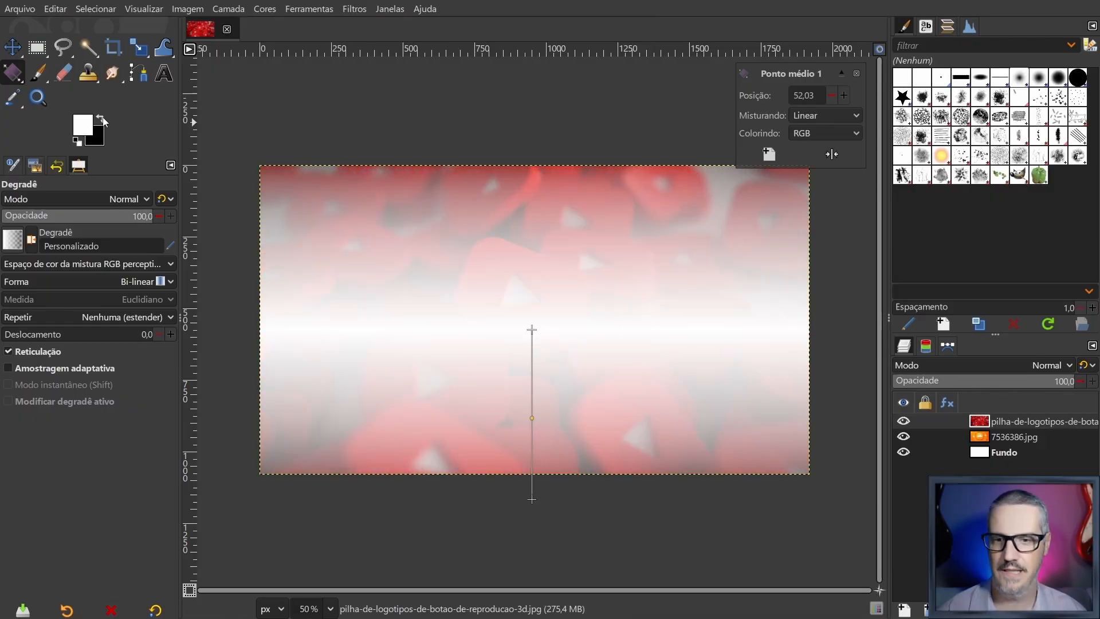
pyautogui.moveTo(532, 418)
pyautogui.mouseDown()
pyautogui.moveTo(534, 363)
pyautogui.moveTo(533, 400)
pyautogui.mouseUp()
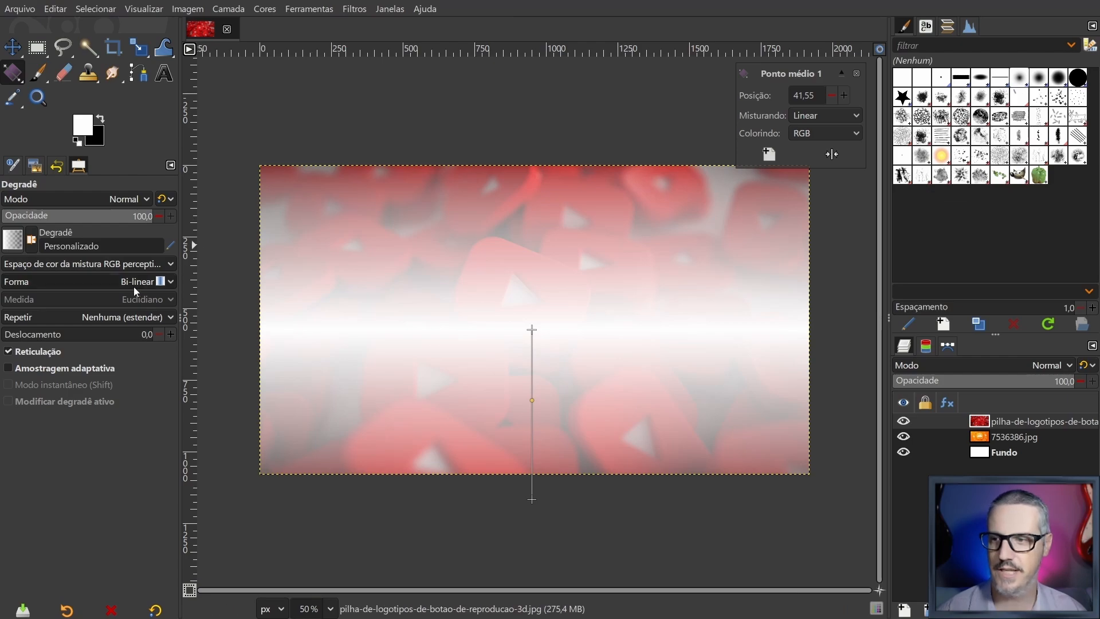
# Change the gradient's shape to Radial and adjust its start point near the photo's centre to about X 950, Y 572 px.
pyautogui.click(171, 284)
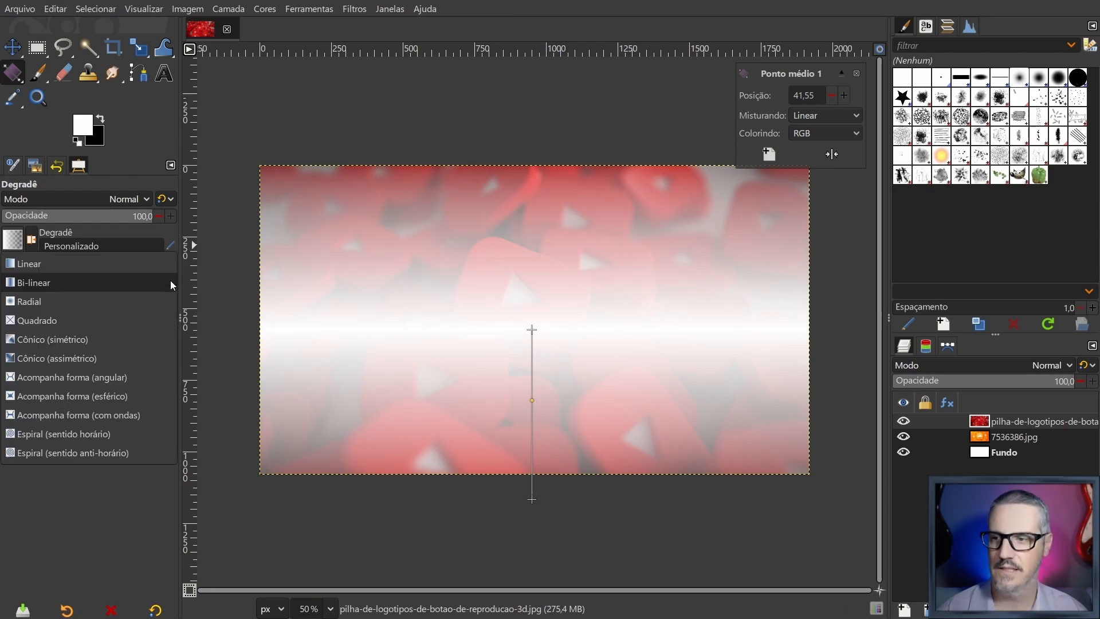
pyautogui.click(31, 301)
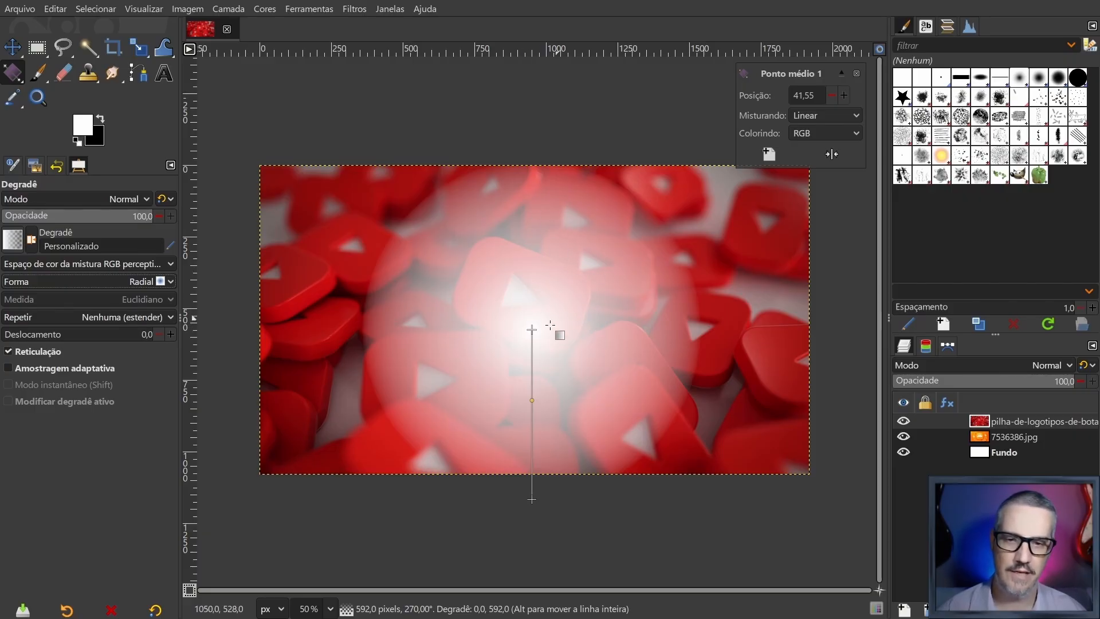
pyautogui.moveTo(532, 329)
pyautogui.mouseDown()
pyautogui.moveTo(539, 222)
pyautogui.moveTo(542, 349)
pyautogui.moveTo(545, 269)
pyautogui.moveTo(547, 329)
pyautogui.mouseUp()
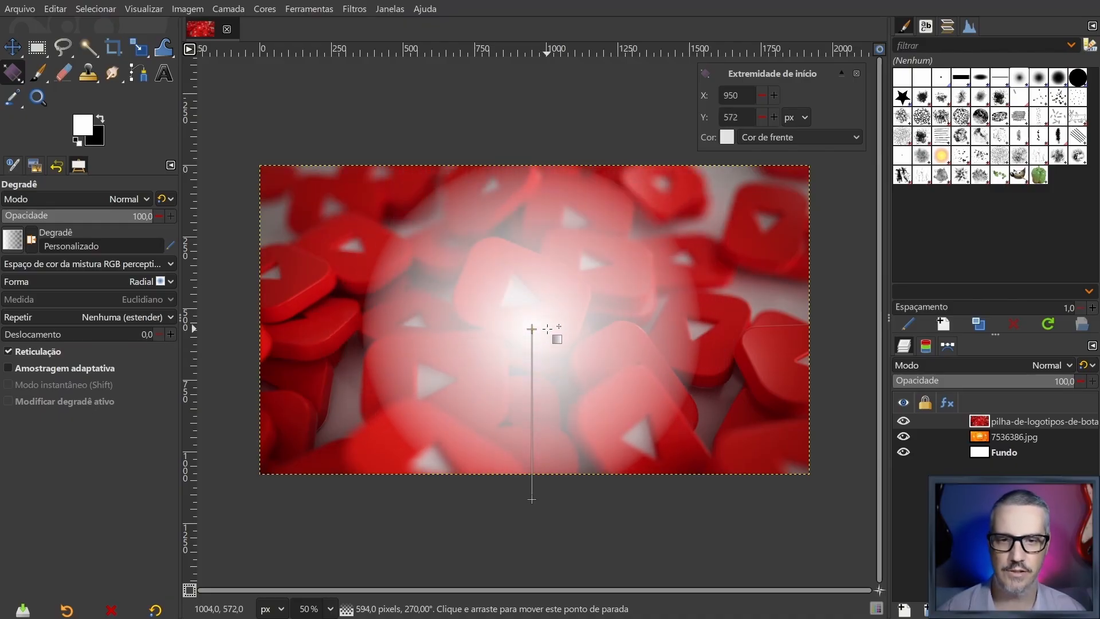
# Try the clockwise spiral shape (Espiral, sentido horário) on the gradient, and set the shape to Linear.
pyautogui.click(171, 282)
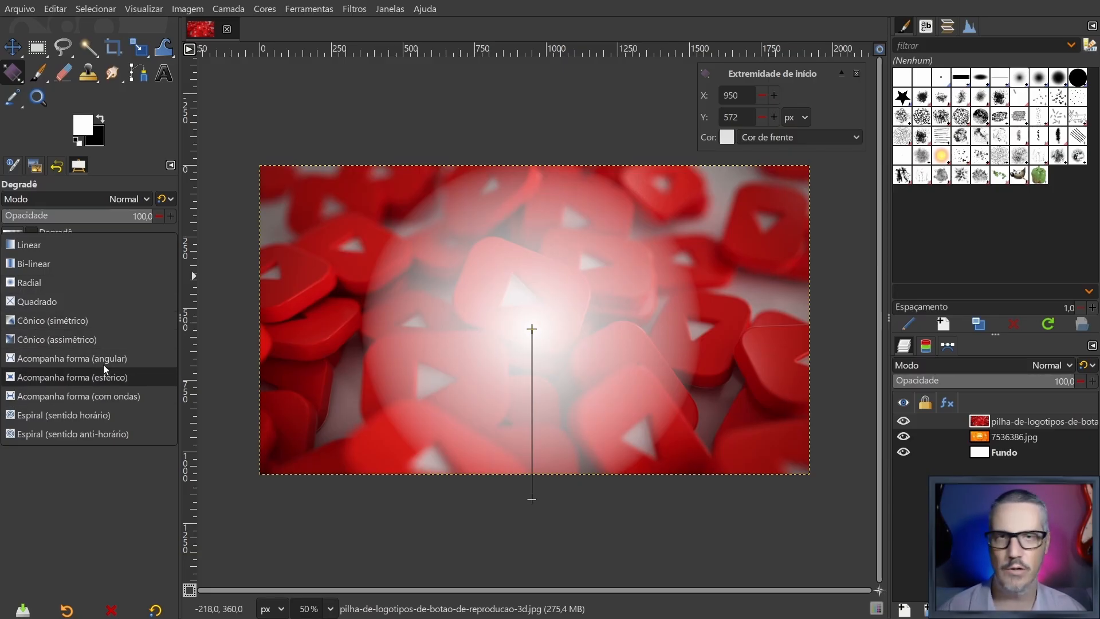
pyautogui.click(57, 410)
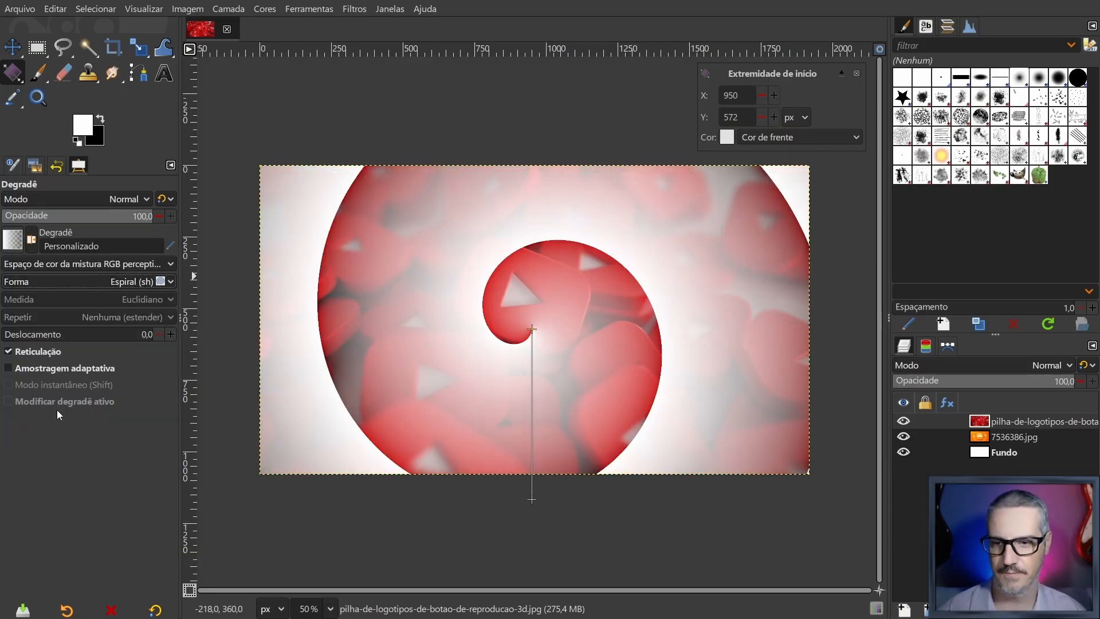
pyautogui.click(154, 281)
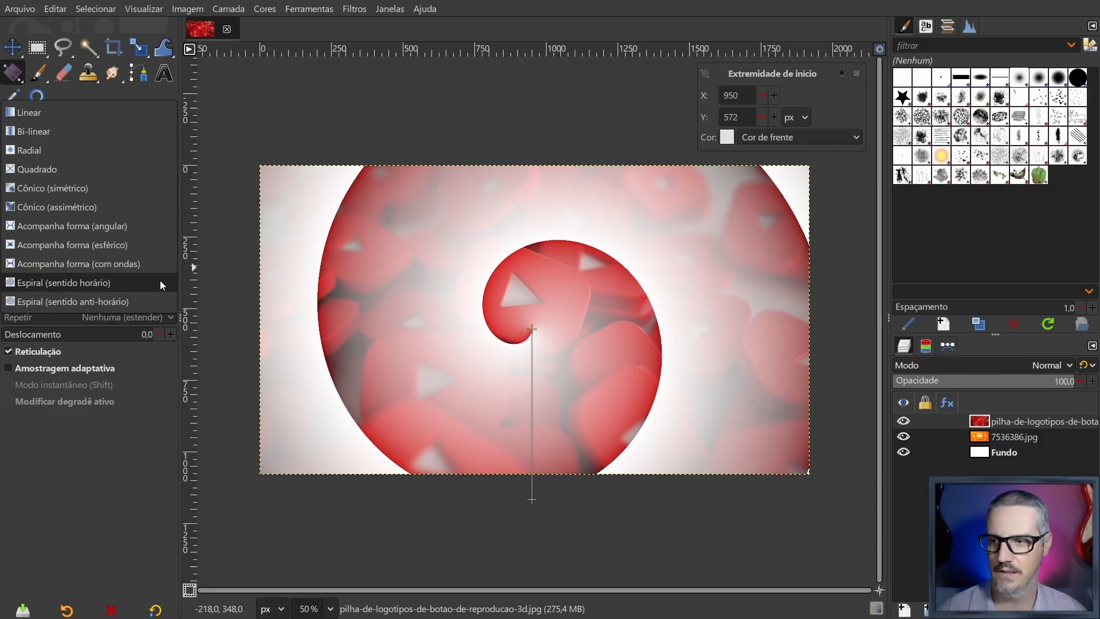
pyautogui.click(40, 113)
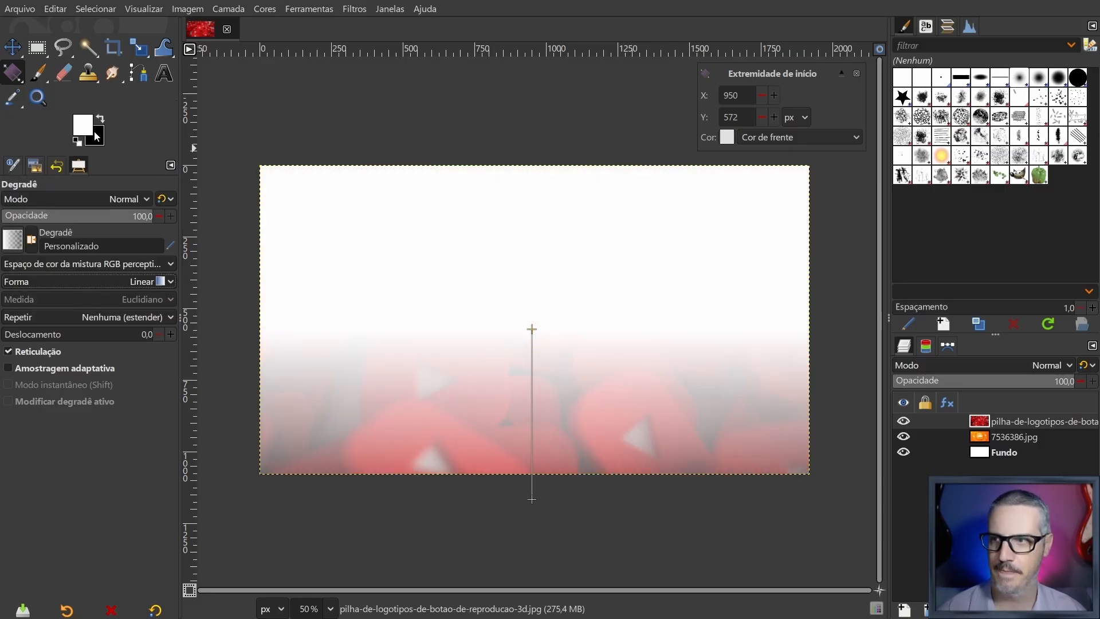
# Make black the foreground colour, and stretch the gradient by moving its start point to about Y -30 px and its midpoint to about 49.
pyautogui.click(100, 120)
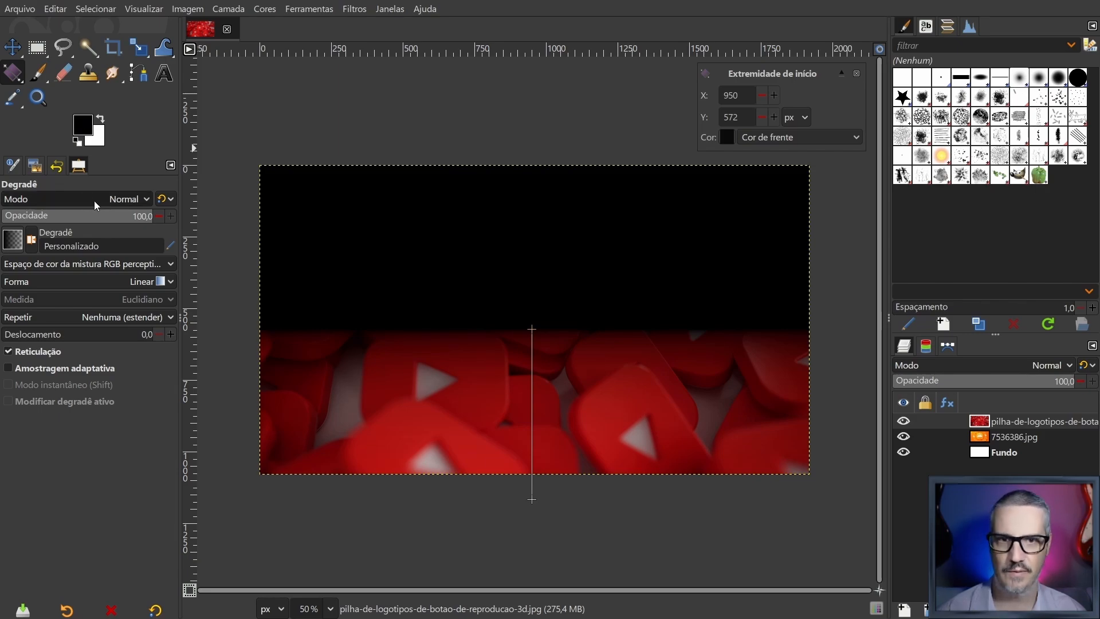
pyautogui.moveTo(532, 327); pyautogui.dragTo(540, 139)
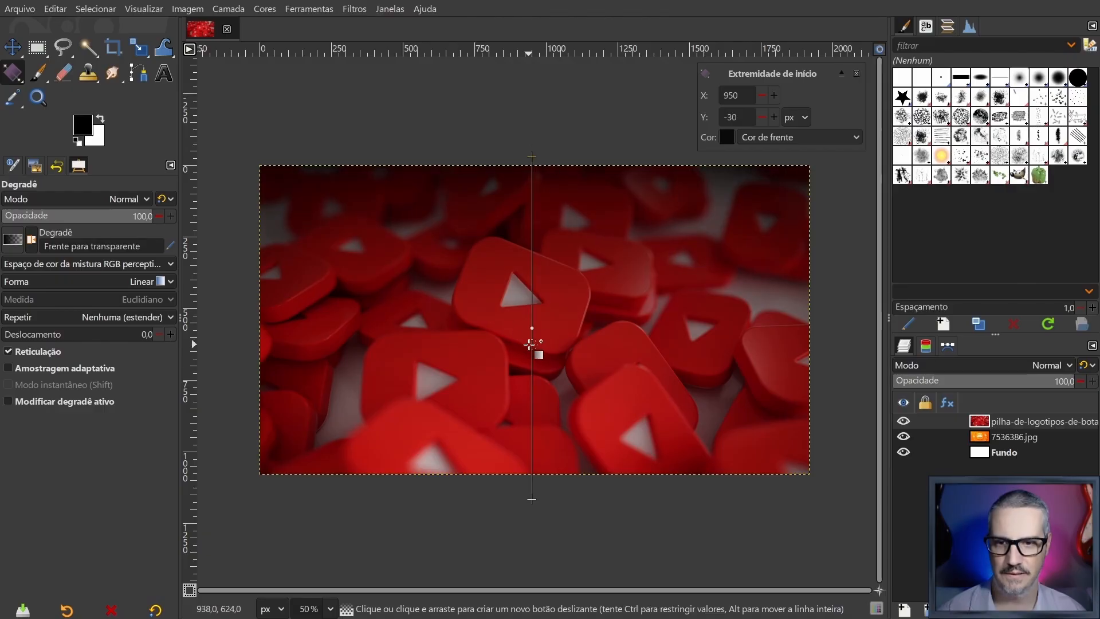
pyautogui.moveTo(533, 319)
pyautogui.mouseDown()
pyautogui.moveTo(537, 288)
pyautogui.moveTo(536, 322)
pyautogui.mouseUp()
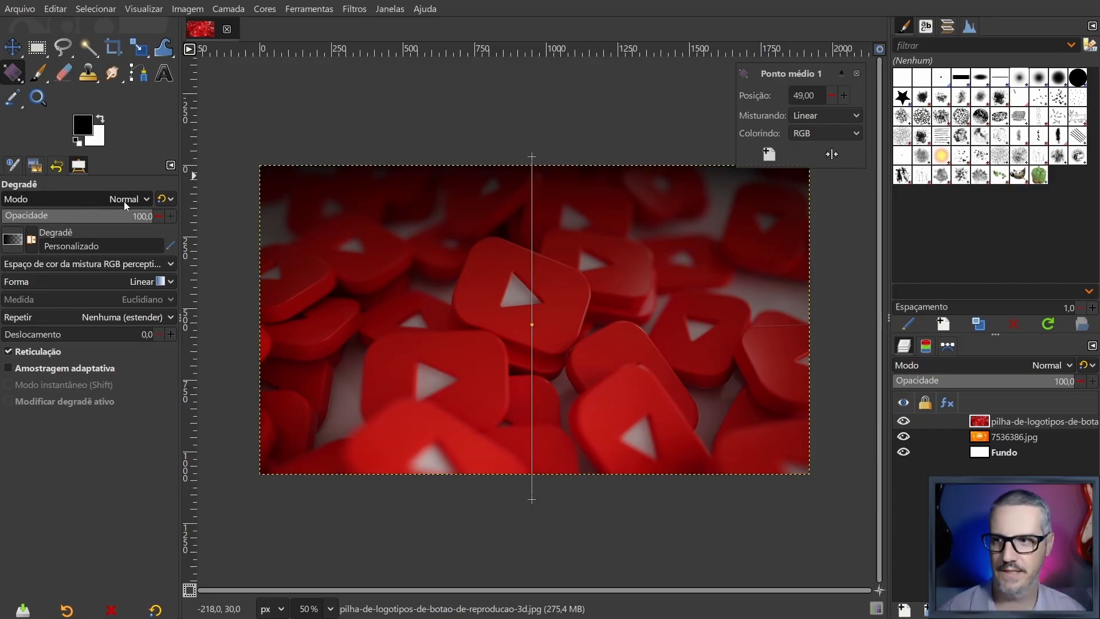
# Try the Dissolver, Apagar cores and Apagar blend modes on the gradient, moving the midpoint up to about 17,73 in Apagar mode.
pyautogui.click(146, 197)
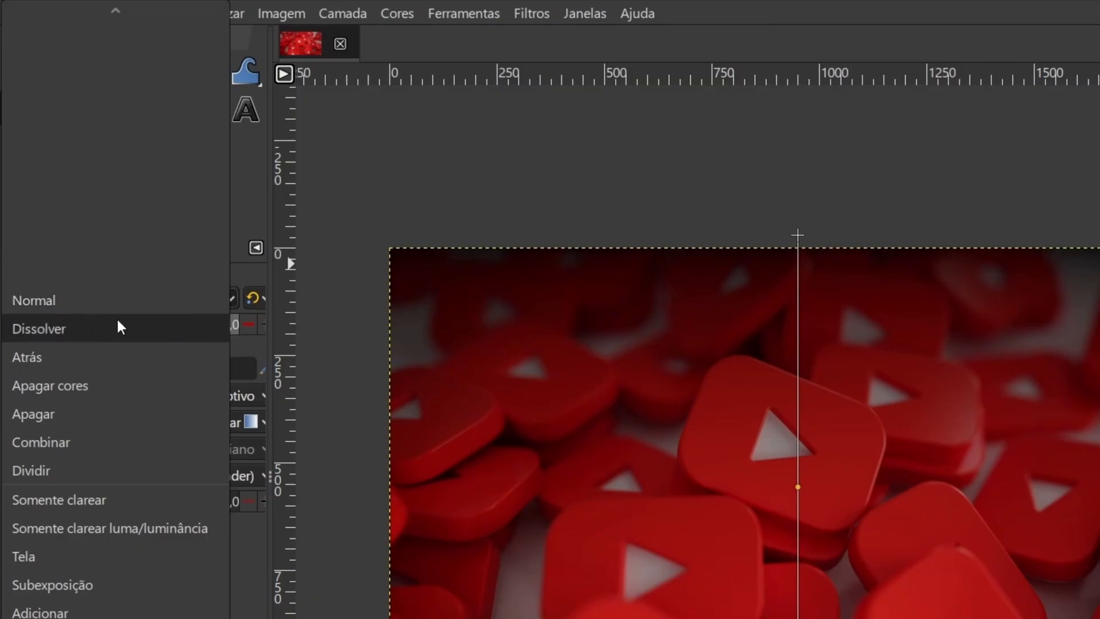
pyautogui.click(106, 324)
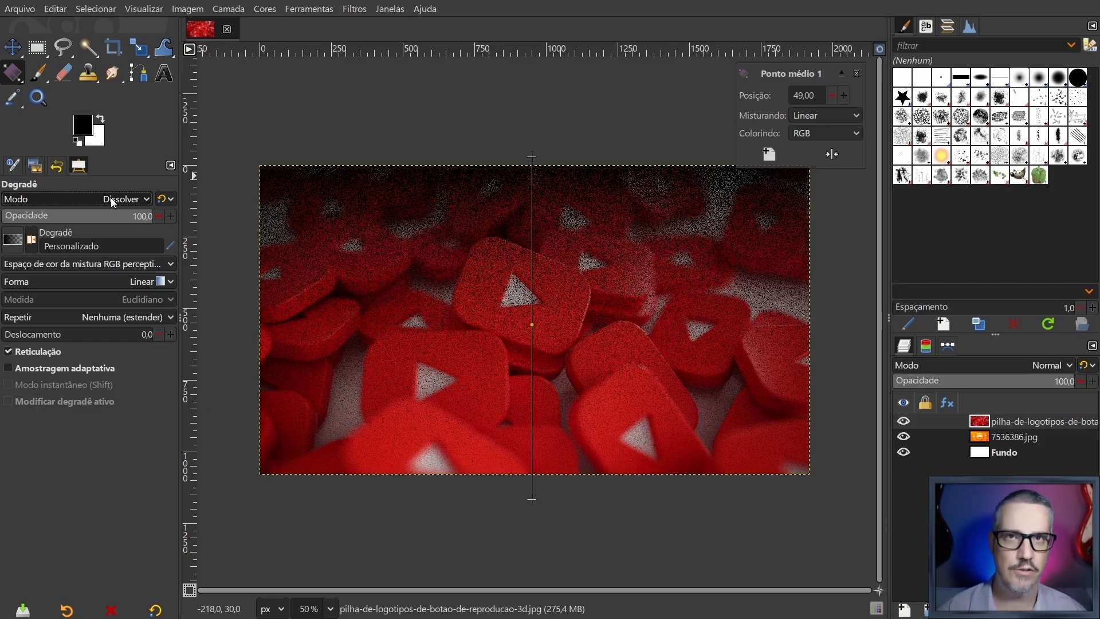
pyautogui.scroll(-2, 111, 197)
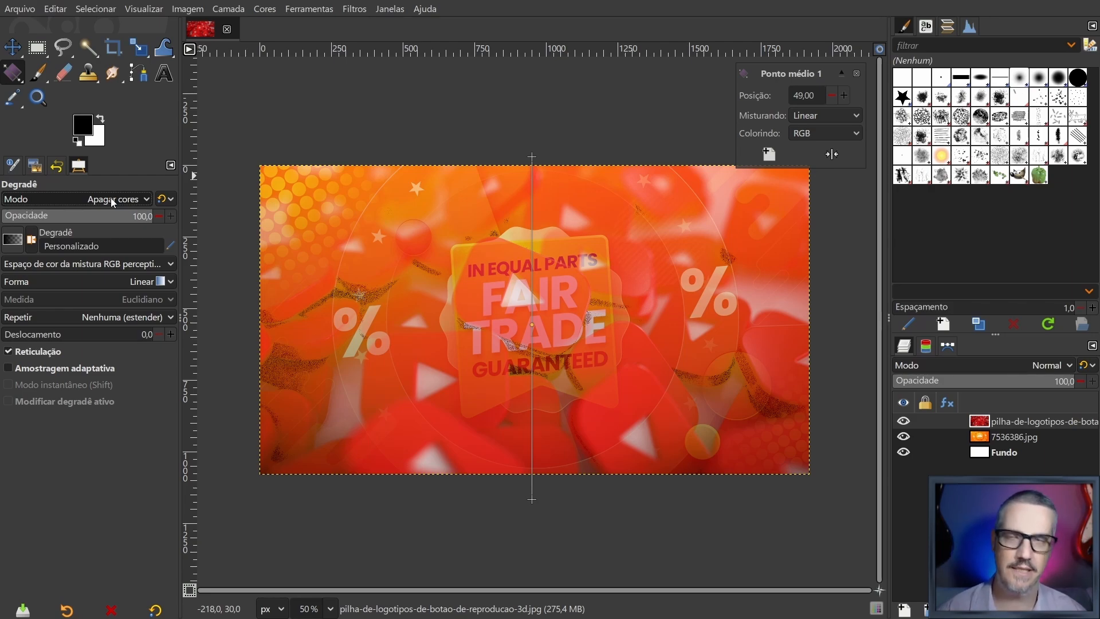
pyautogui.scroll(-1, 112, 198)
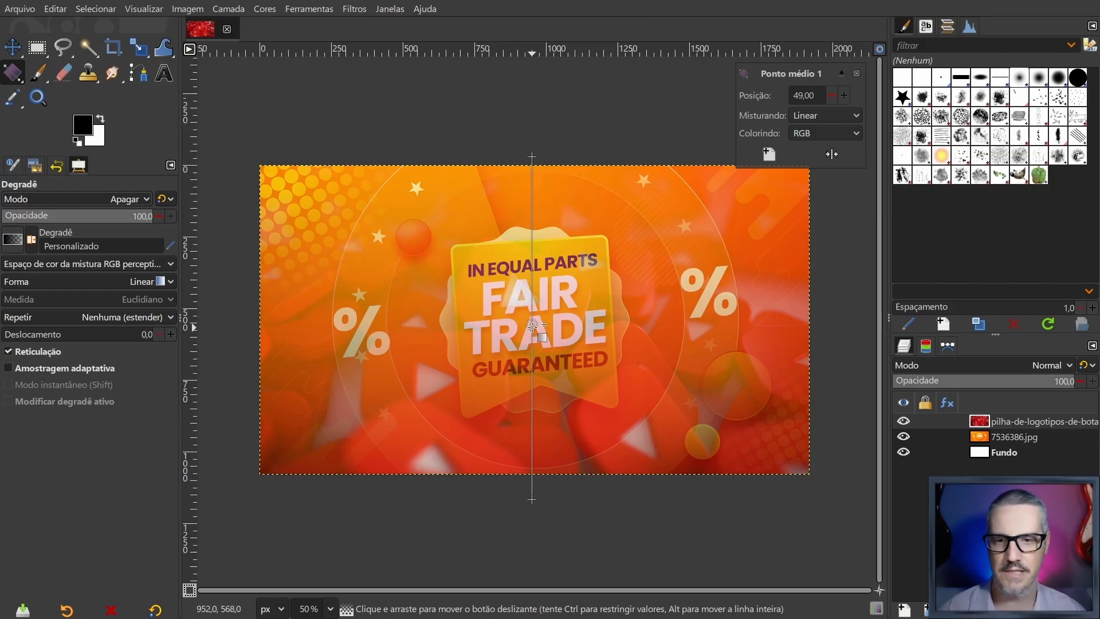
pyautogui.moveTo(532, 324); pyautogui.dragTo(550, 220)
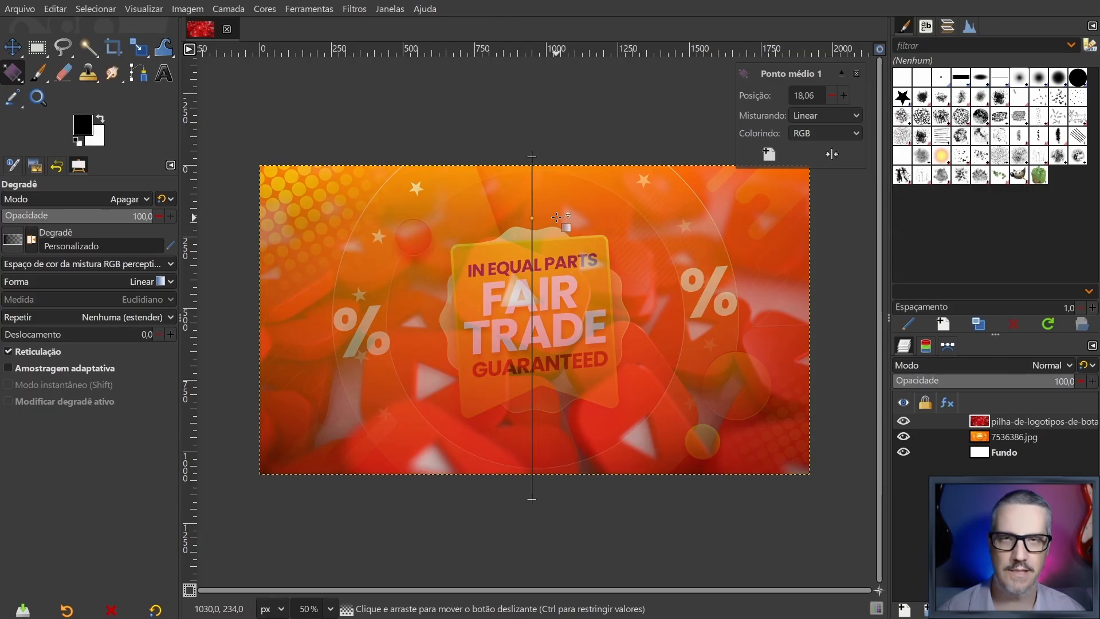
pyautogui.click(116, 201)
pyautogui.click(116, 201)
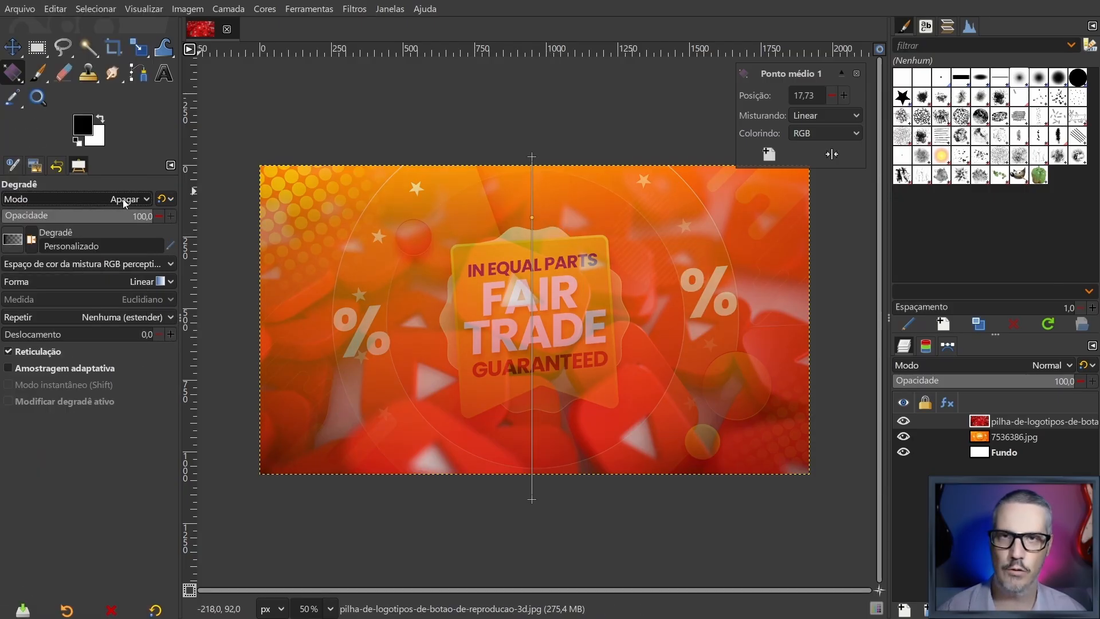
# Try further gradient blend modes, including Luz presa, Mistura dura, Luz linear, Extrair grãos, Matiz HSV and Saturação HSV.
pyautogui.scroll(-1, 124, 202)
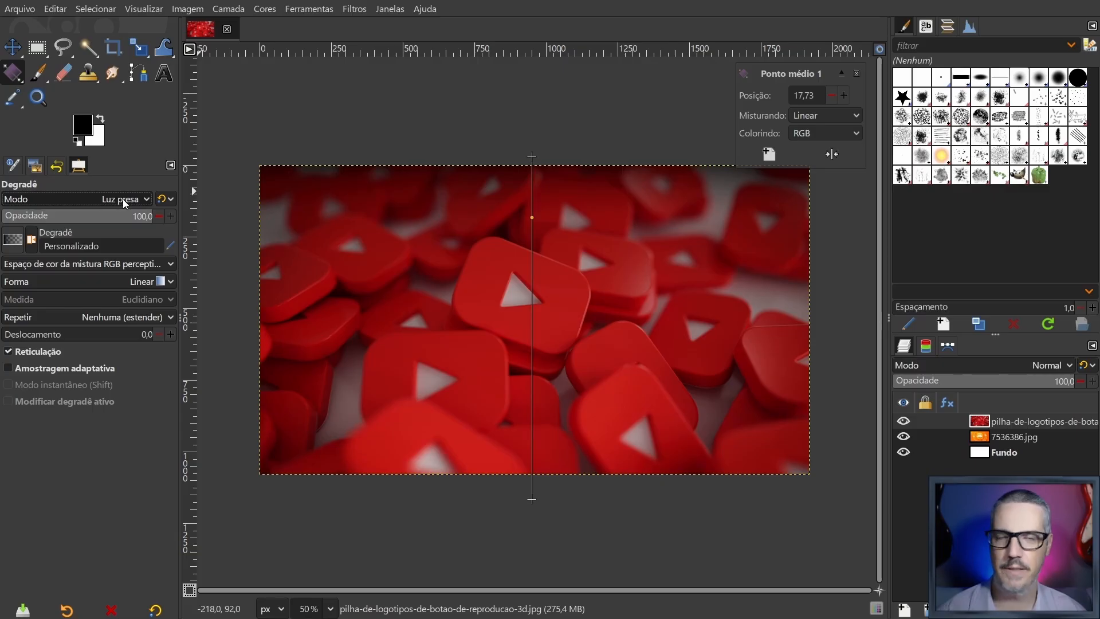
pyautogui.scroll(-2, 123, 199)
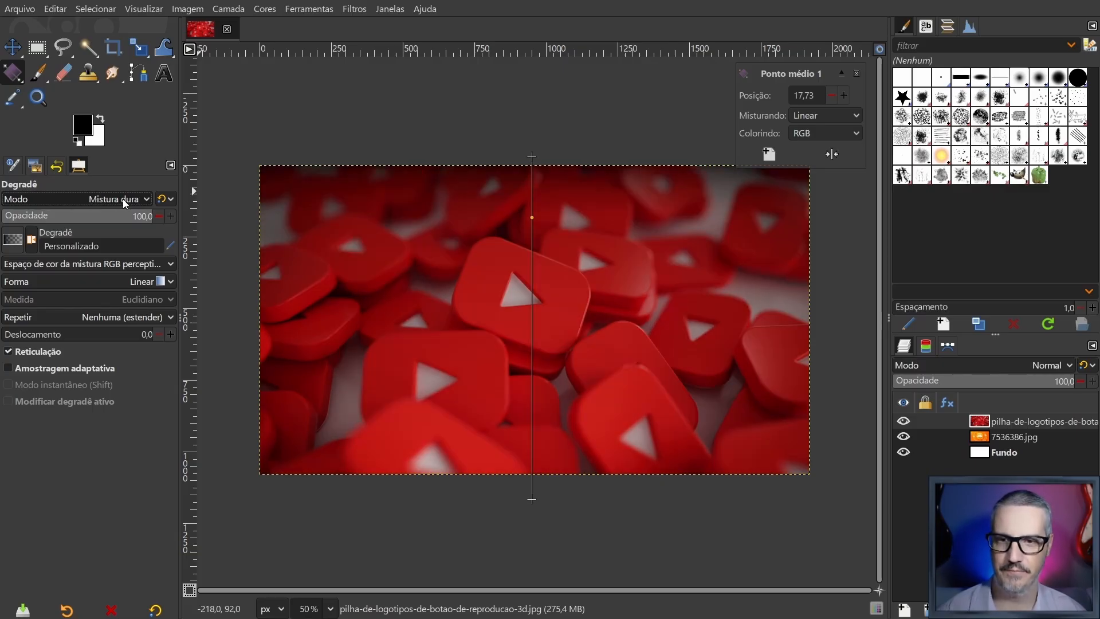
pyautogui.scroll(1, 123, 199)
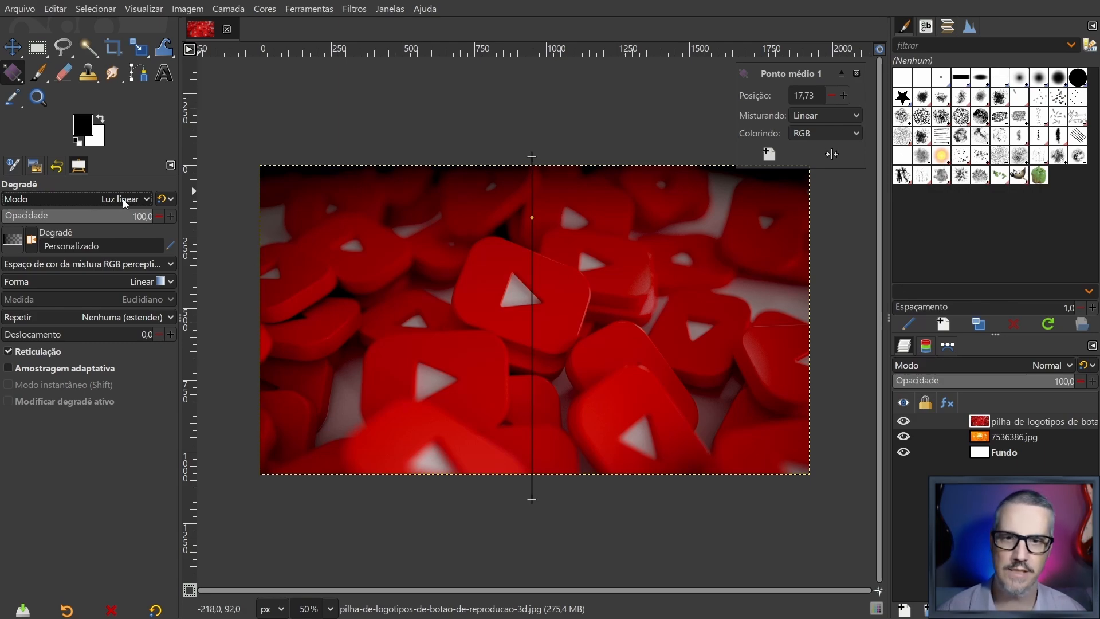
pyautogui.scroll(-5, 122, 198)
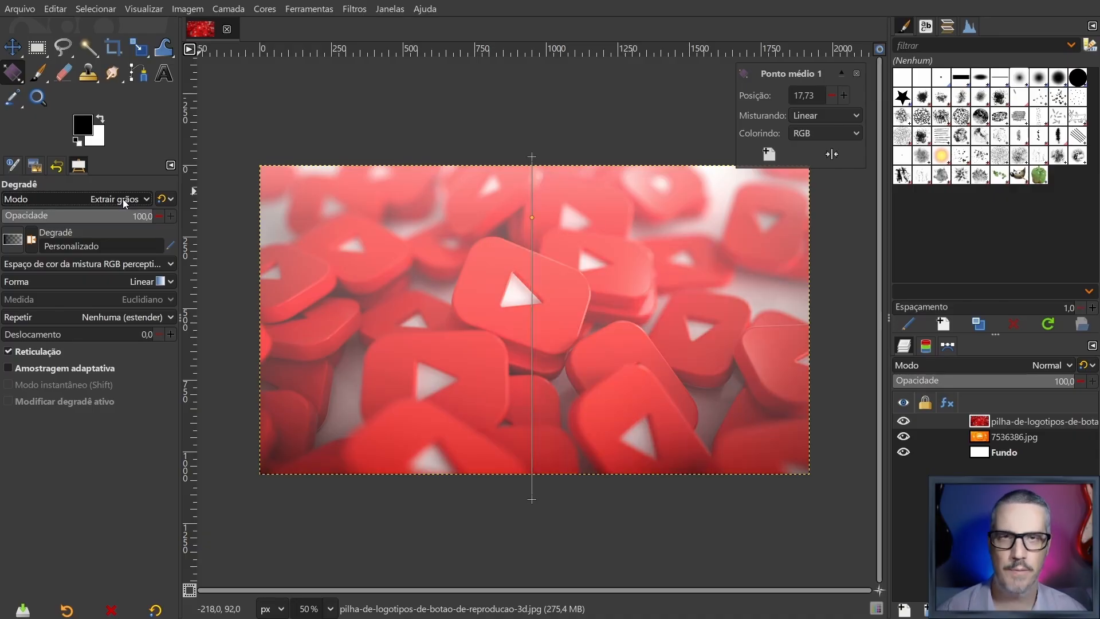
pyautogui.scroll(-3, 122, 198)
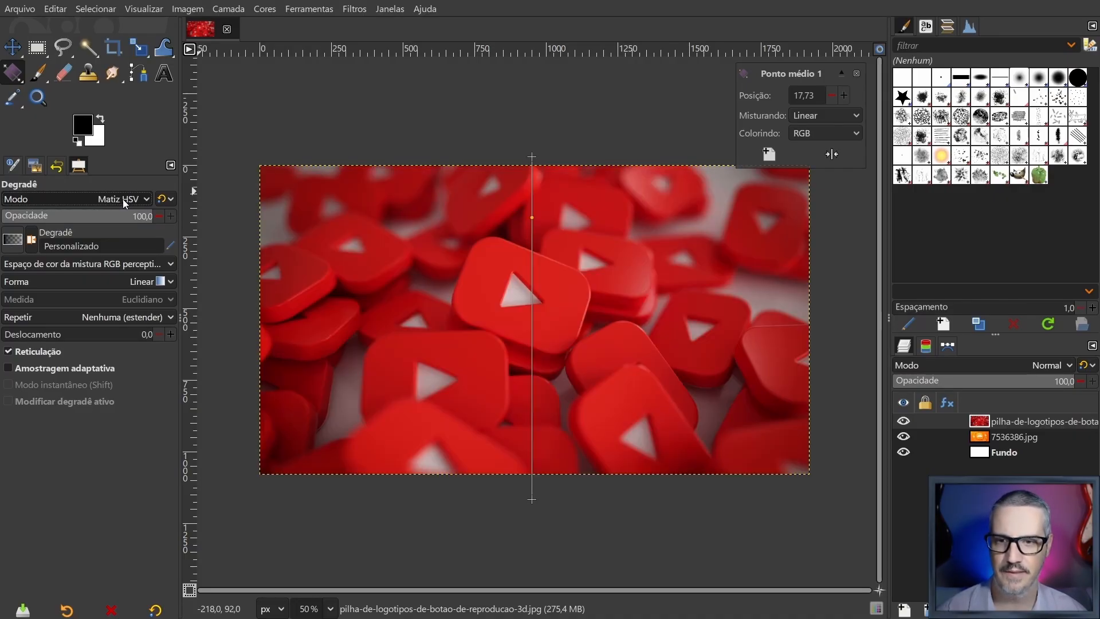
pyautogui.scroll(-1, 123, 198)
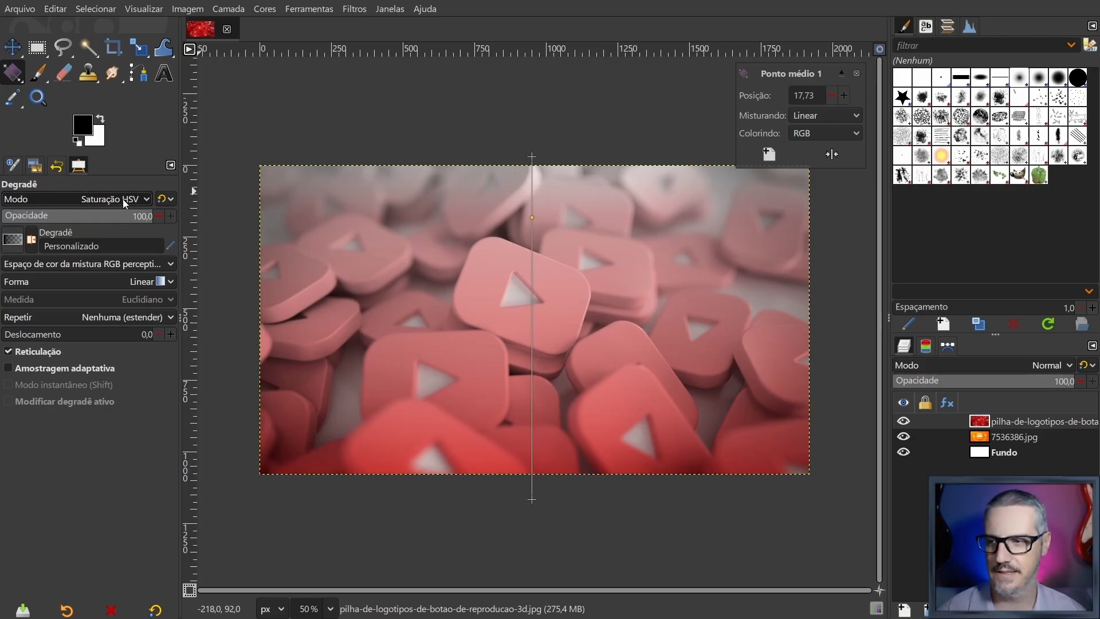
# Set the gradient's blend mode to Normal.
pyautogui.click(123, 198)
pyautogui.scroll(10, 81, 150)
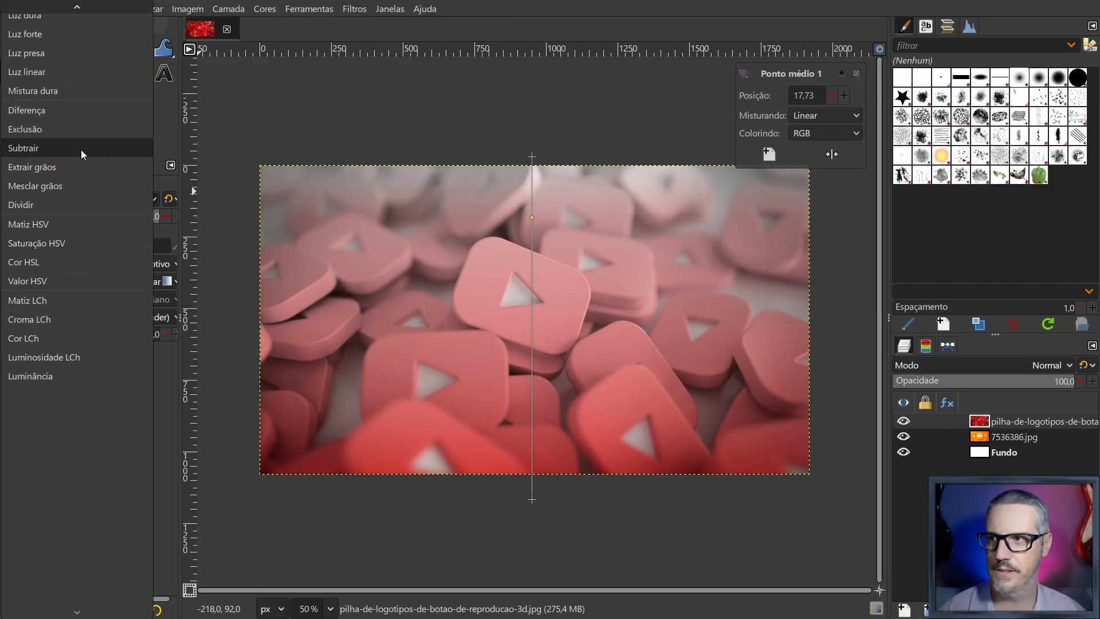
pyautogui.scroll(2, 77, 111)
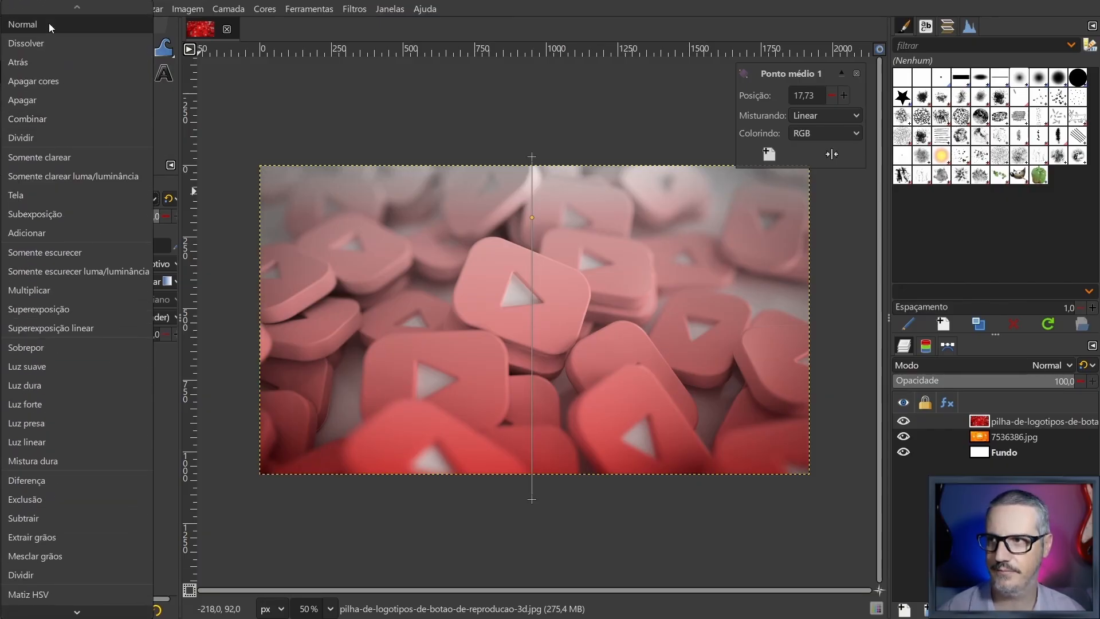
pyautogui.click(49, 23)
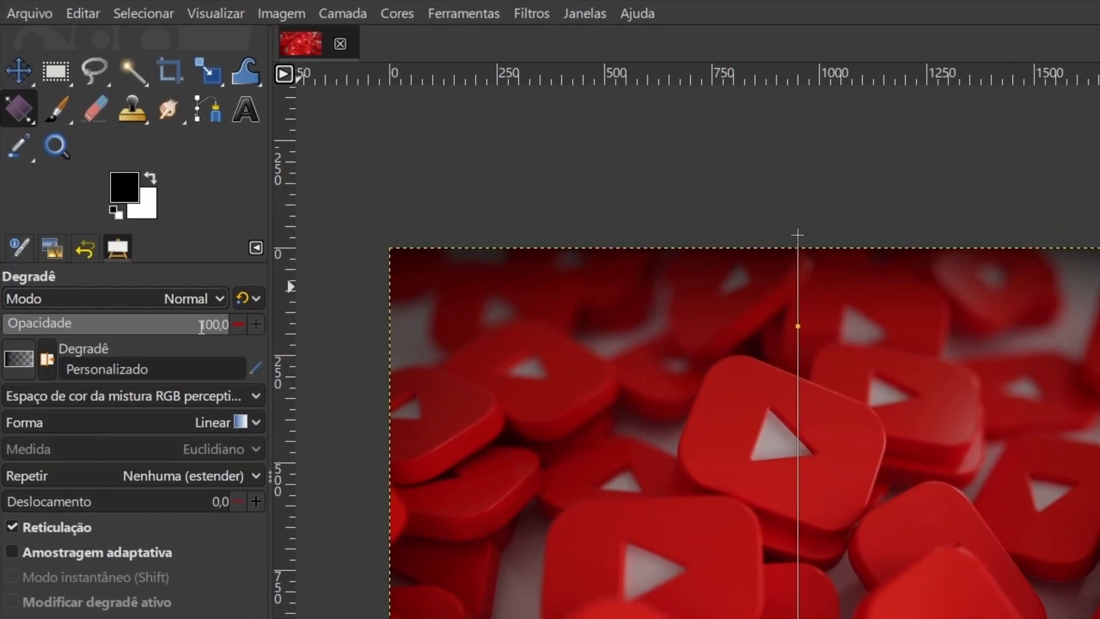
# Lower the gradient's opacity to about 31 and set its blend mode to Dissolver.
pyautogui.doubleClick(194, 327)
pyautogui.moveTo(185, 330); pyautogui.dragTo(70, 330)
pyautogui.click(152, 300)
pyautogui.click(67, 219)
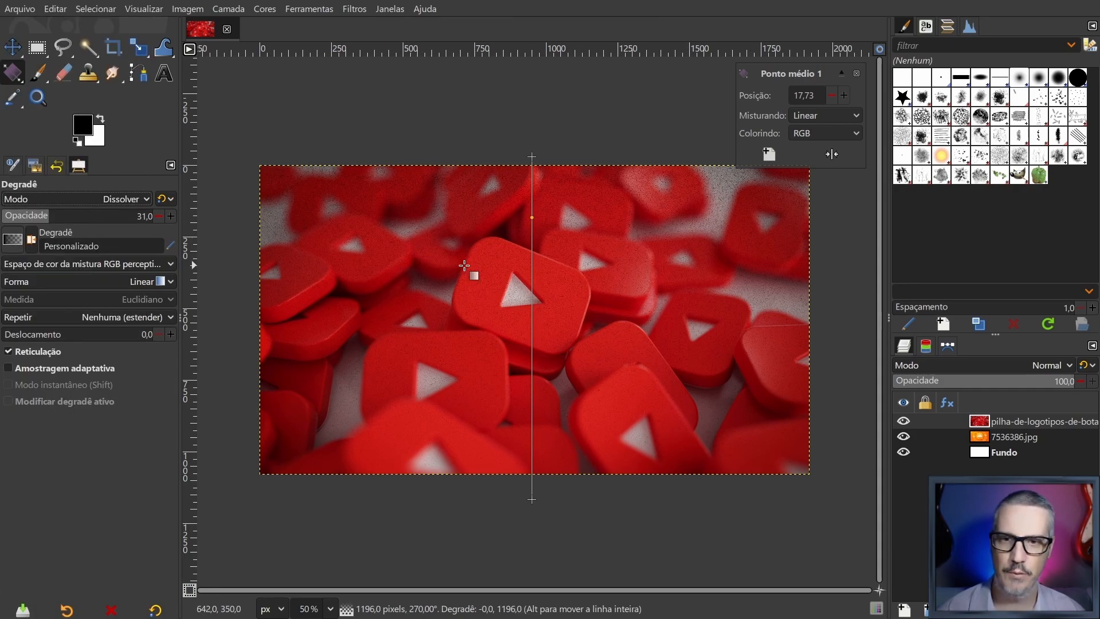
# Move the gradient's midpoint down to about 62,04, and restore the gradient to 100 opacity in Normal mode.
pyautogui.moveTo(532, 219); pyautogui.dragTo(532, 370)
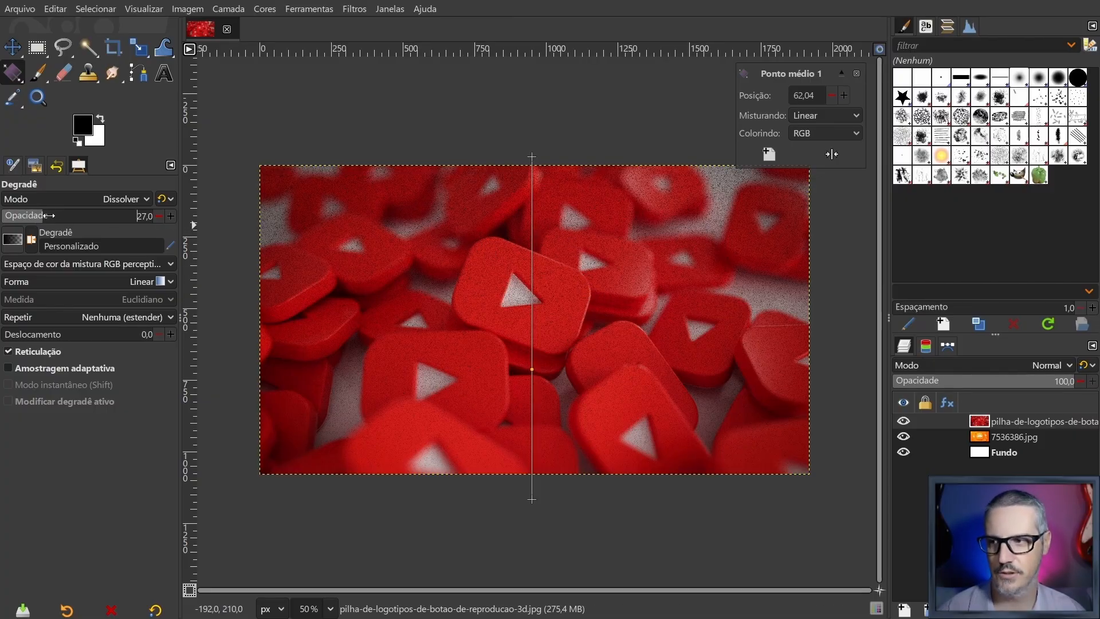
pyautogui.moveTo(49, 215); pyautogui.dragTo(162, 223)
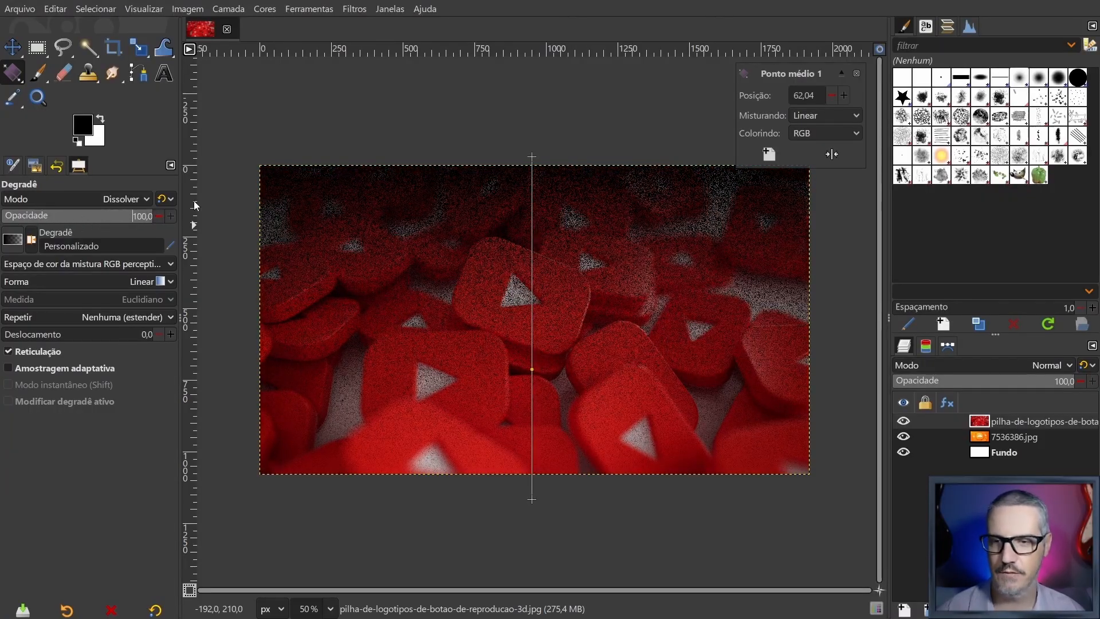
pyautogui.click(100, 200)
pyautogui.click(63, 184)
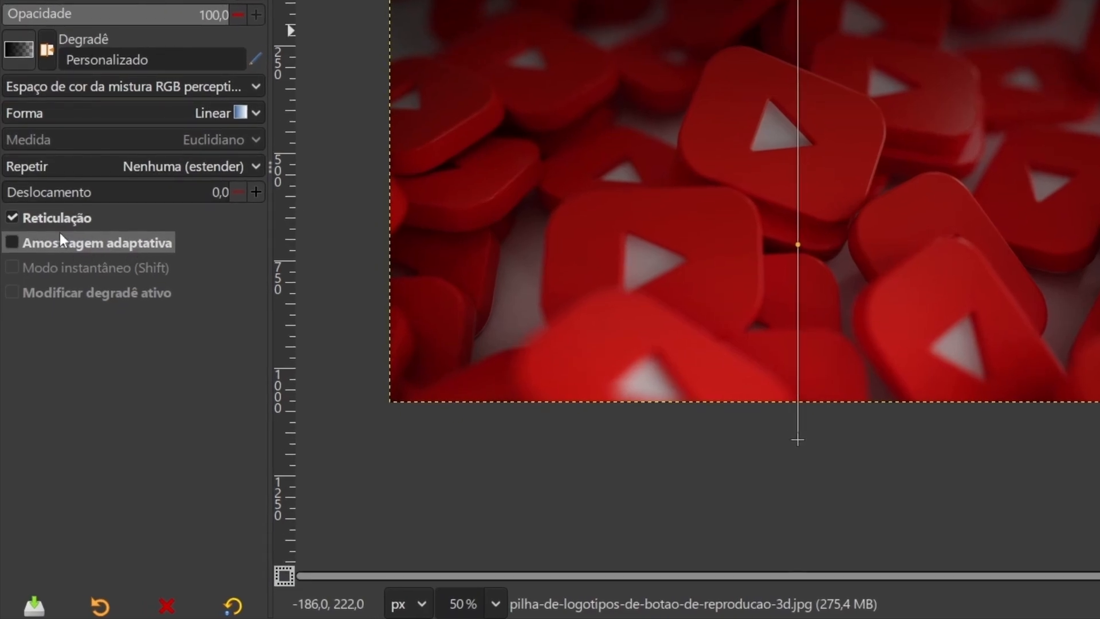
# Turn adaptive sampling (Amostragem adaptativa) on and off again, and apply the gradient by switching to the Move tool.
pyautogui.click(12, 241)
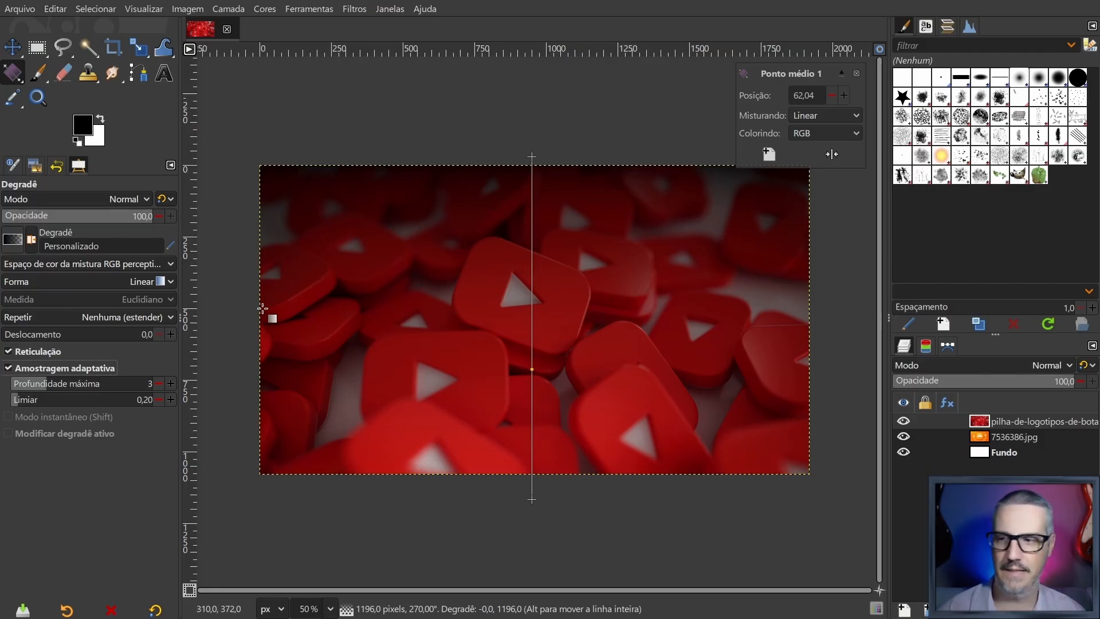
pyautogui.click(9, 370)
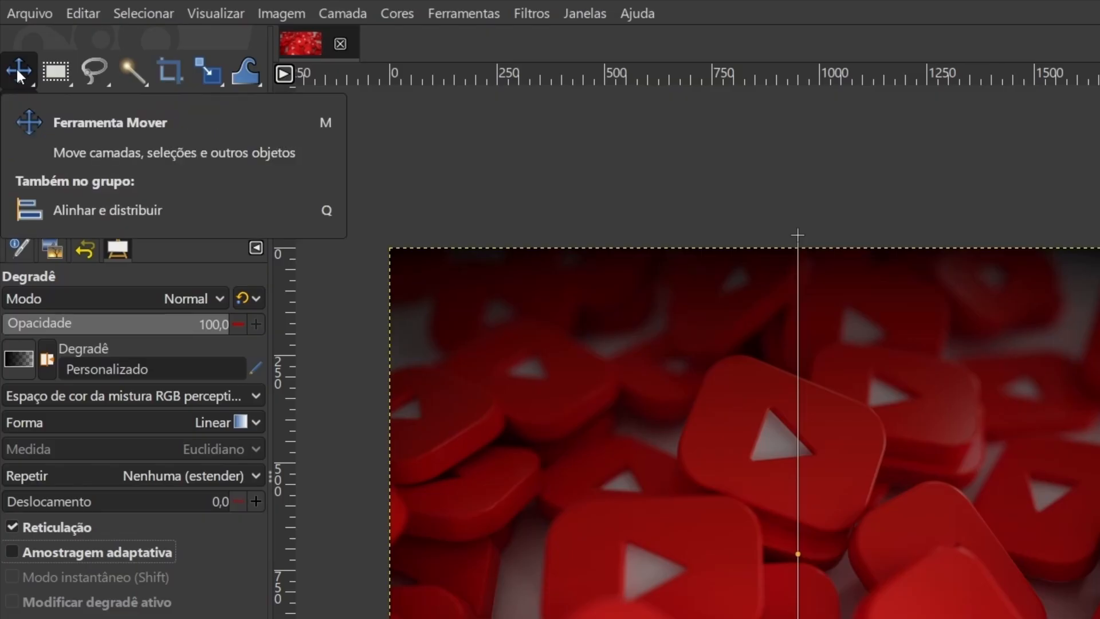
pyautogui.click(19, 72)
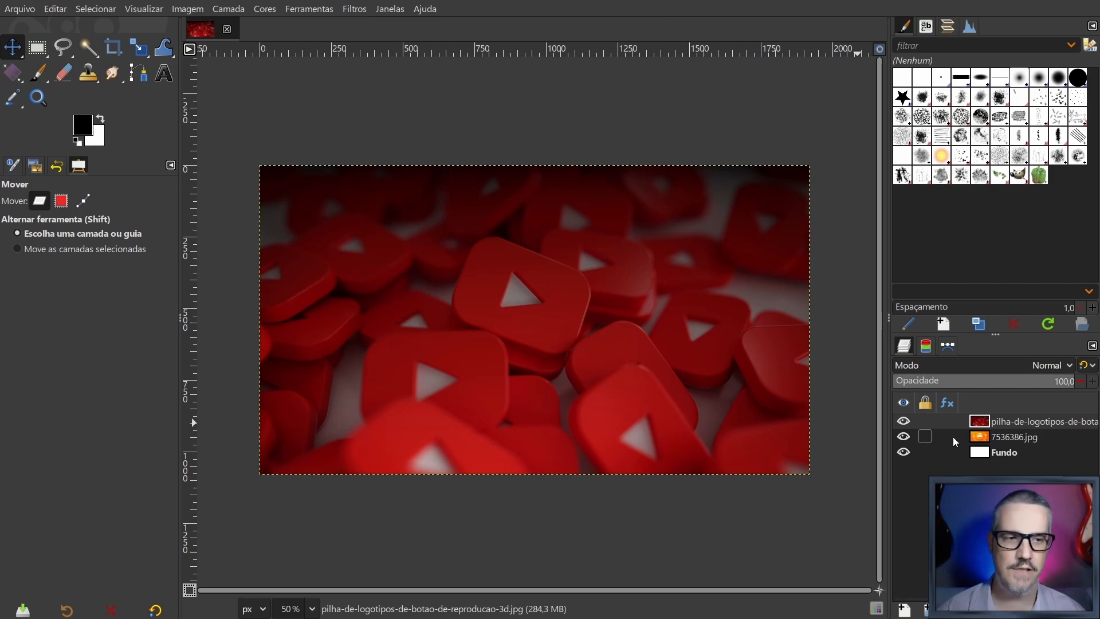
# Hide and show the top photo layer repeatedly to compare the image with and without the applied gradient.
pyautogui.click(906, 424)
pyautogui.click(907, 425)
pyautogui.click(906, 425)
pyautogui.click(906, 425)
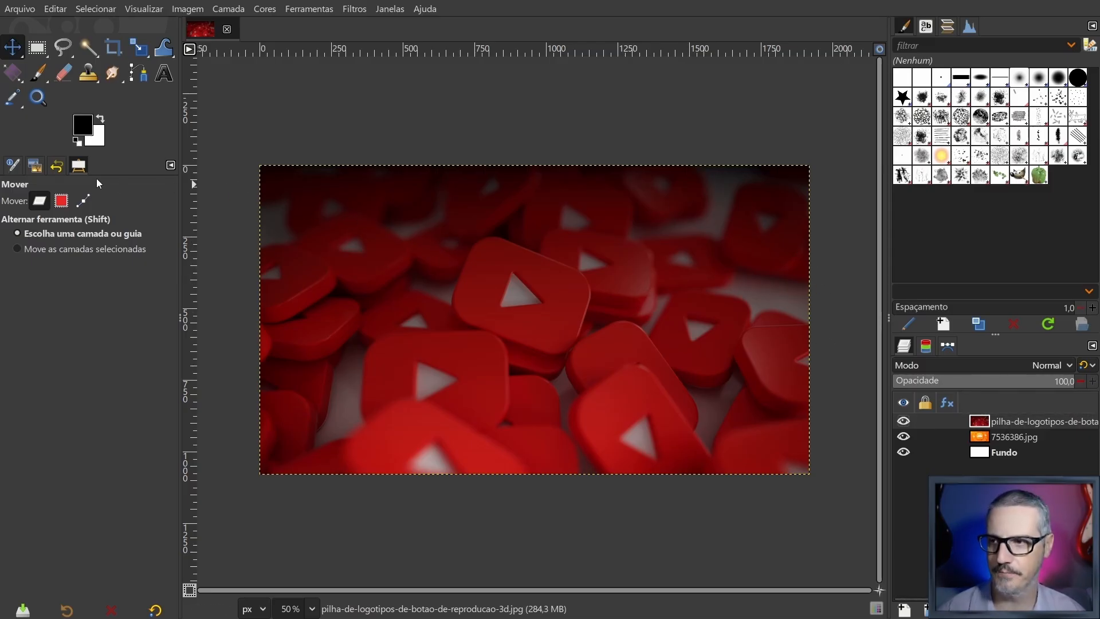
# Look through the undo history, device status and open images views beside the tool options.
pyautogui.click(57, 167)
pyautogui.click(14, 166)
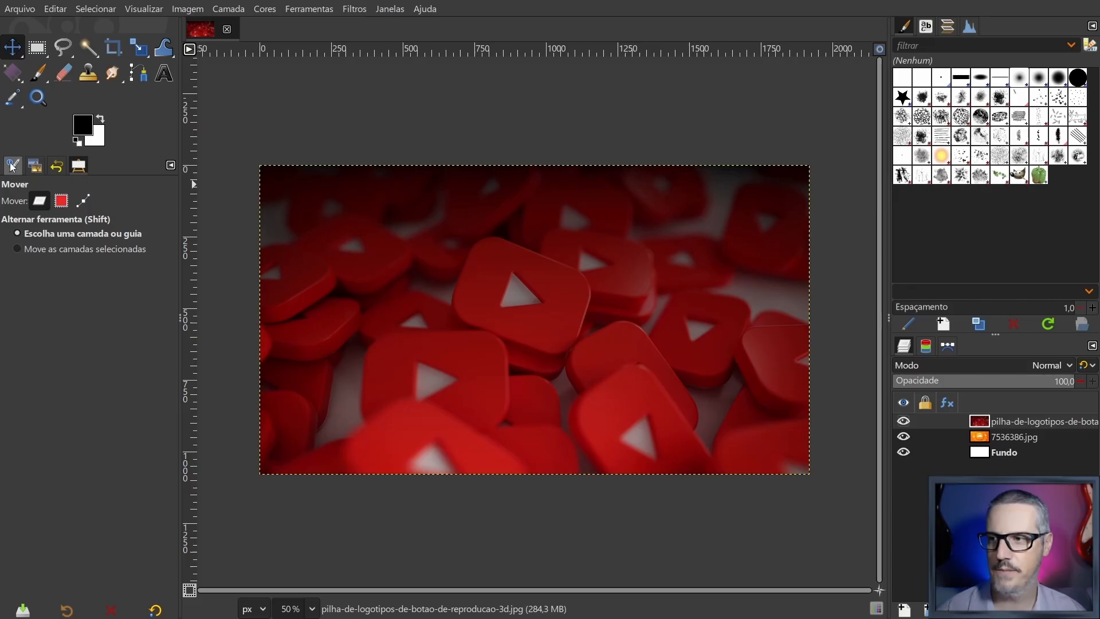
pyautogui.click(14, 167)
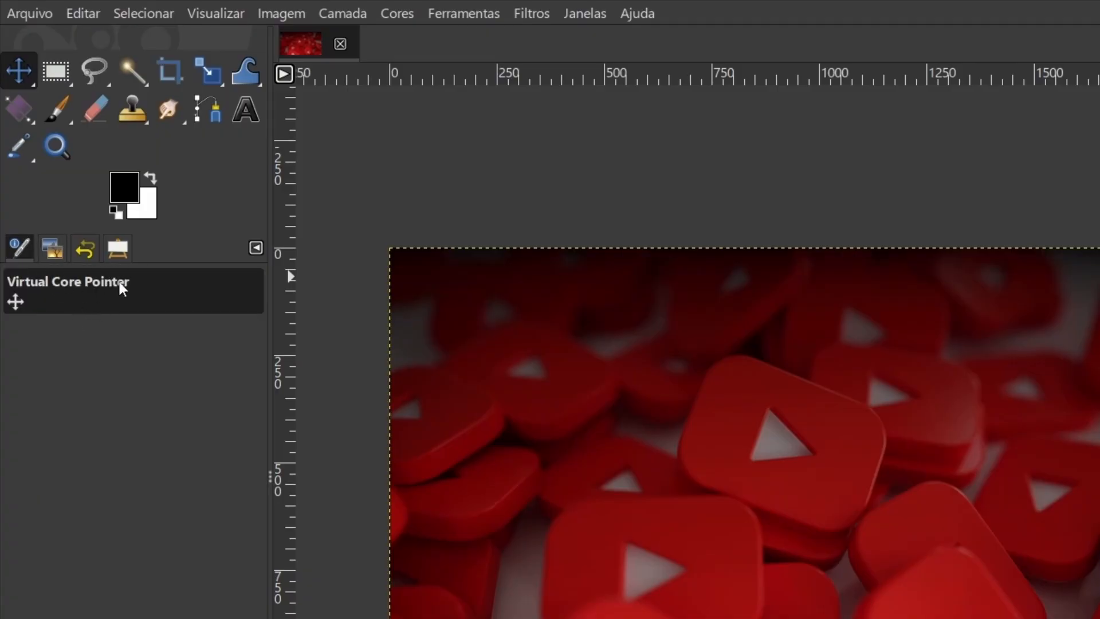
pyautogui.click(55, 248)
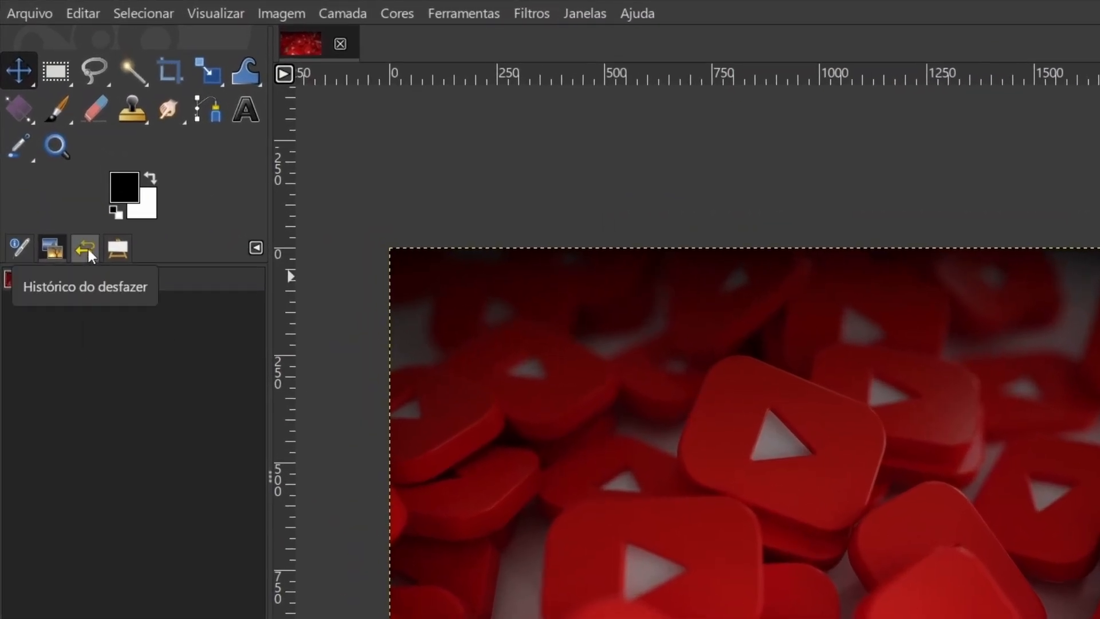
# Use the undo history to undo the last visibility change and the gradient (Degradê) applied to the photo layer.
pyautogui.click(86, 247)
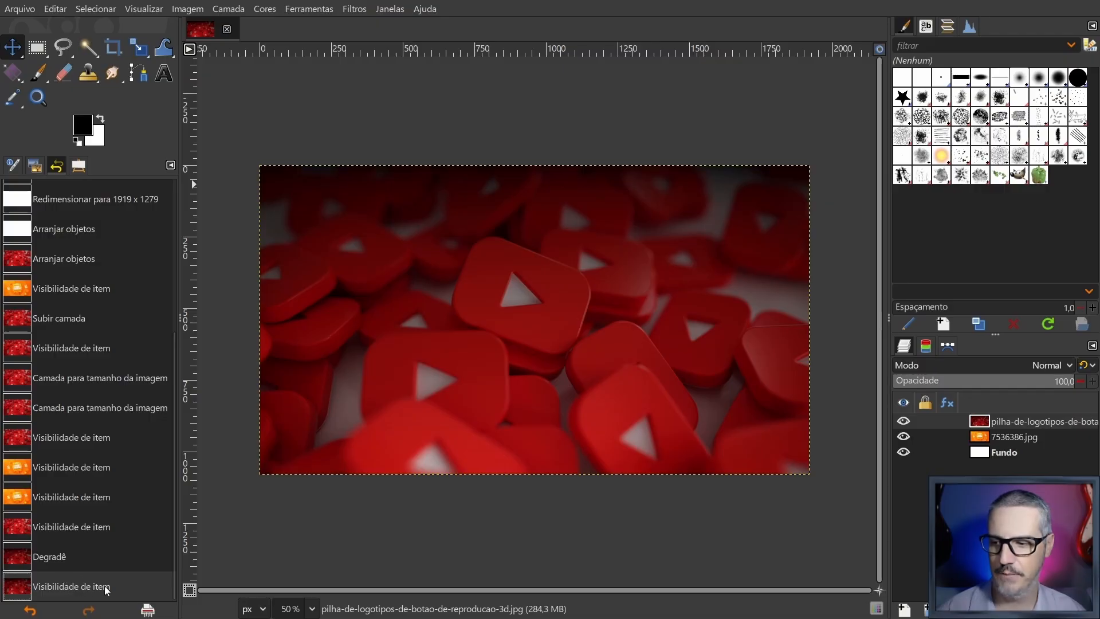
pyautogui.click(31, 611)
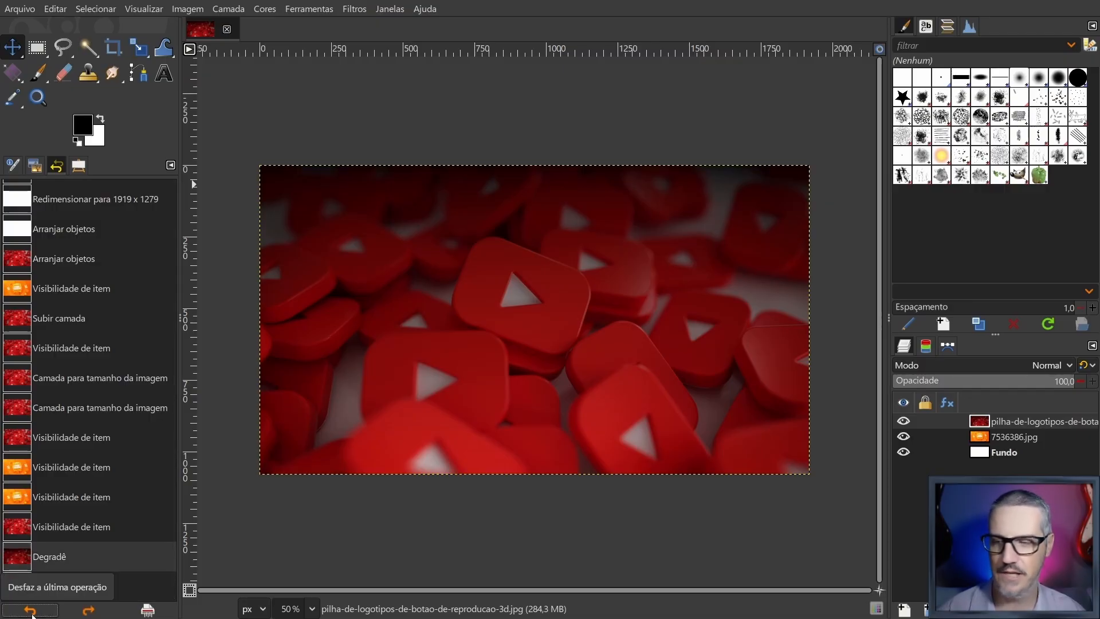
pyautogui.click(31, 612)
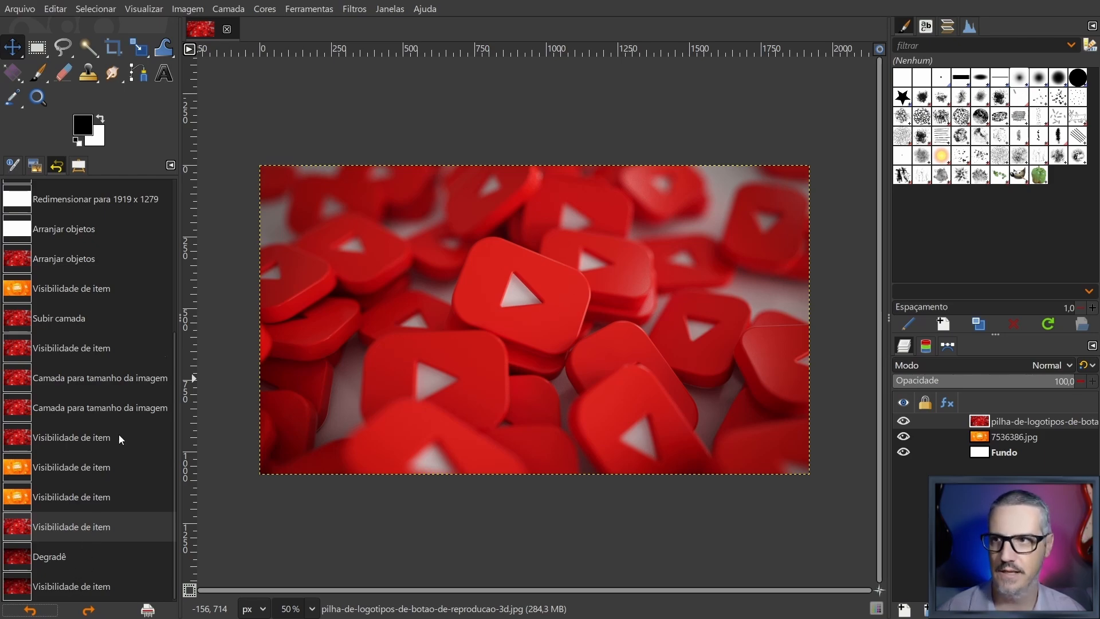
# Draw a rectangular selection around the middle of the photo and clear it with the Nada selection command.
pyautogui.click(36, 49)
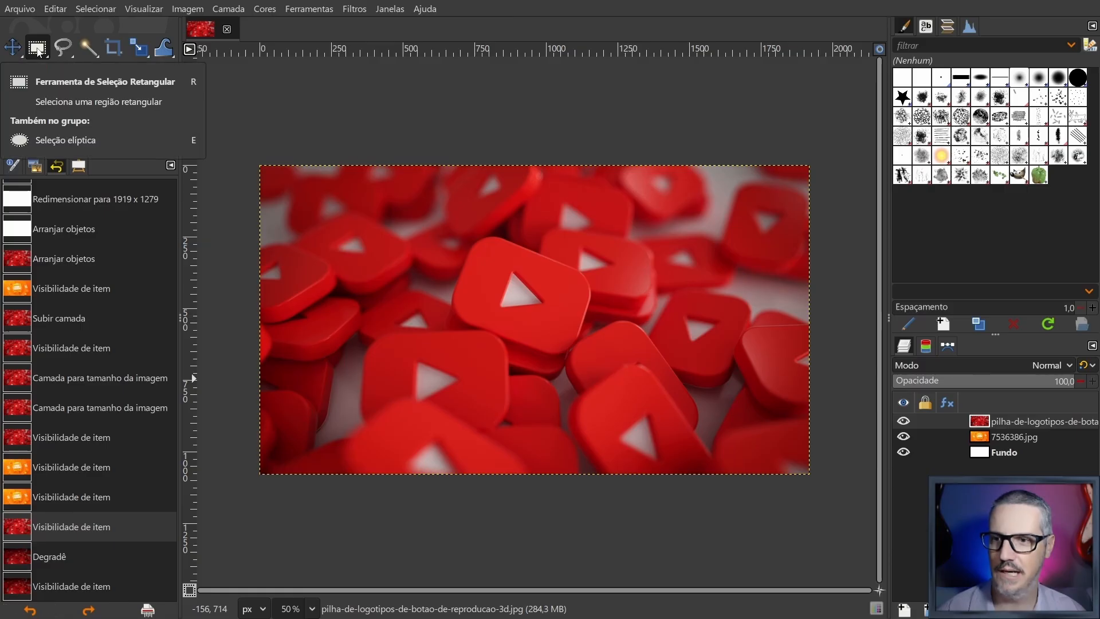
pyautogui.moveTo(344, 195); pyautogui.dragTo(675, 404)
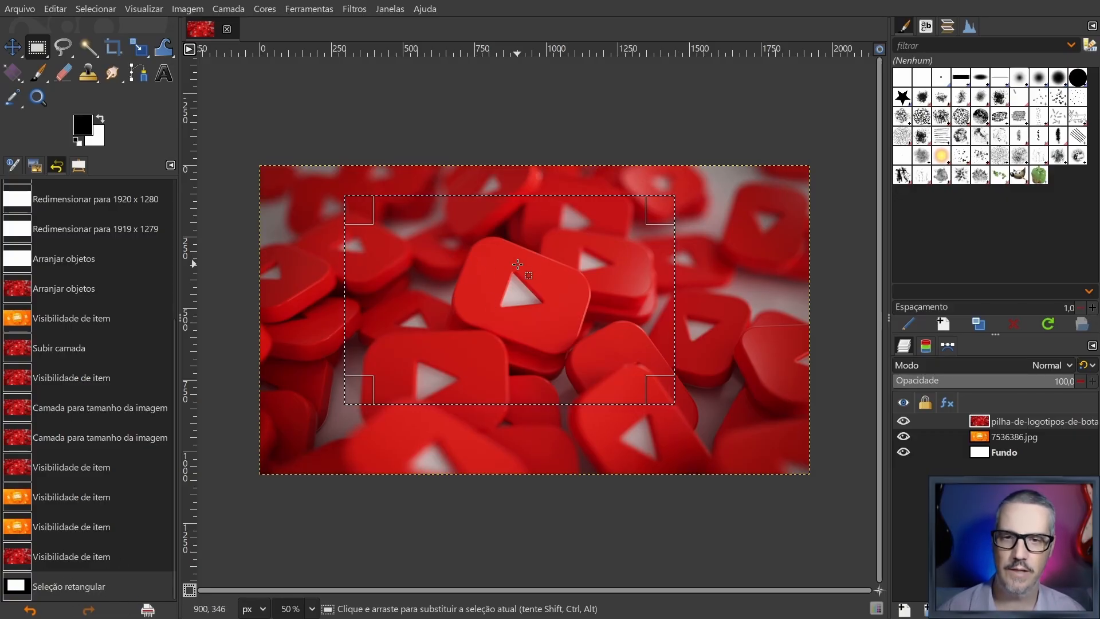
pyautogui.click(11, 48)
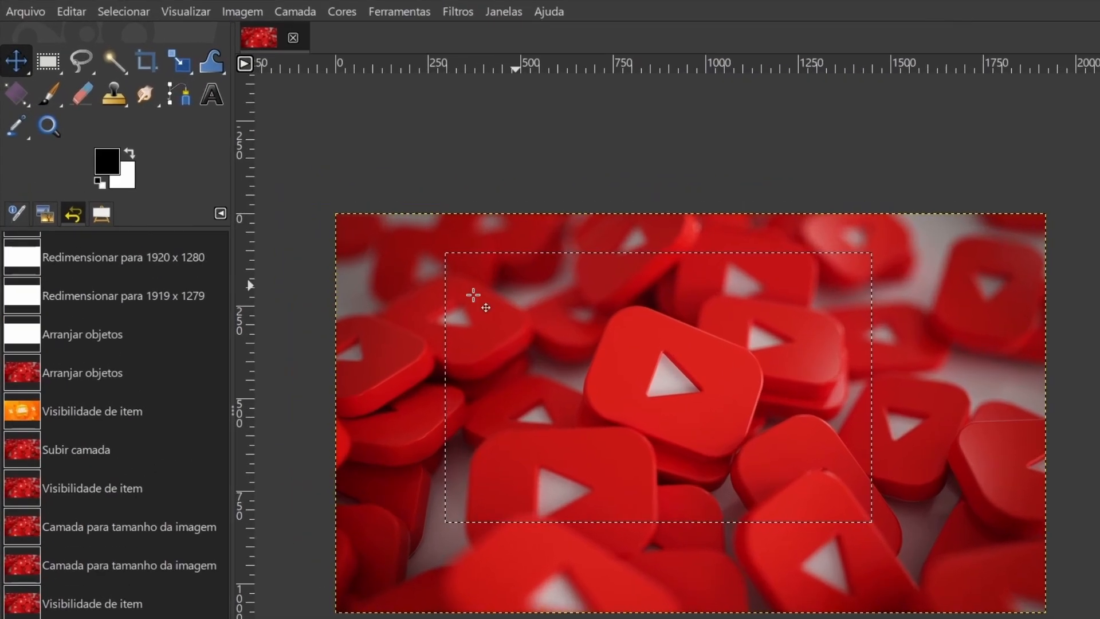
pyautogui.click(123, 11)
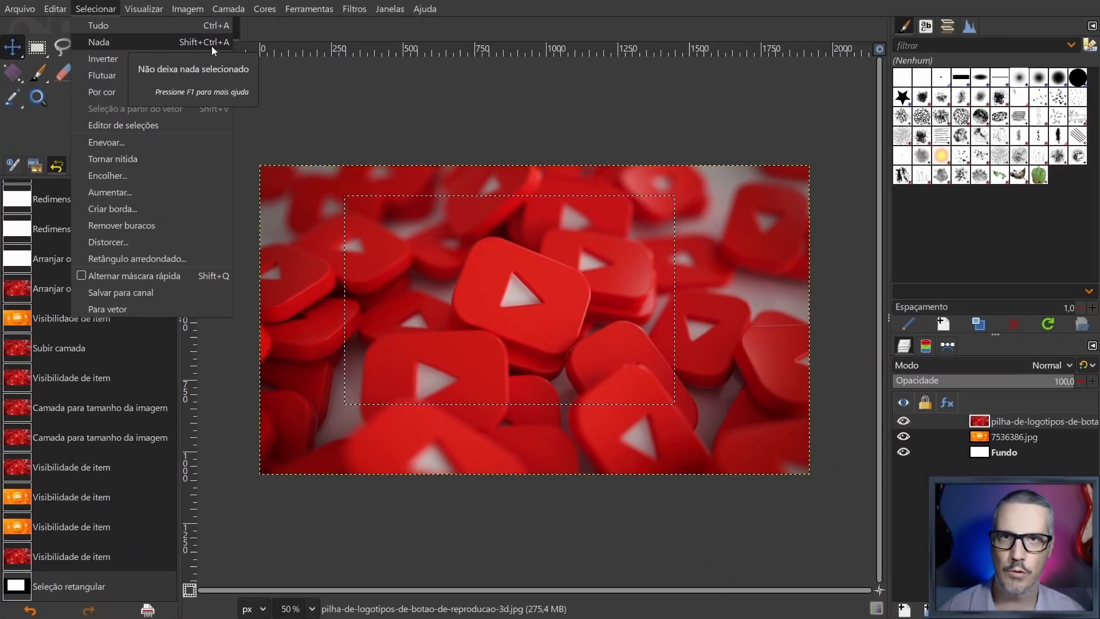
pyautogui.click(287, 63)
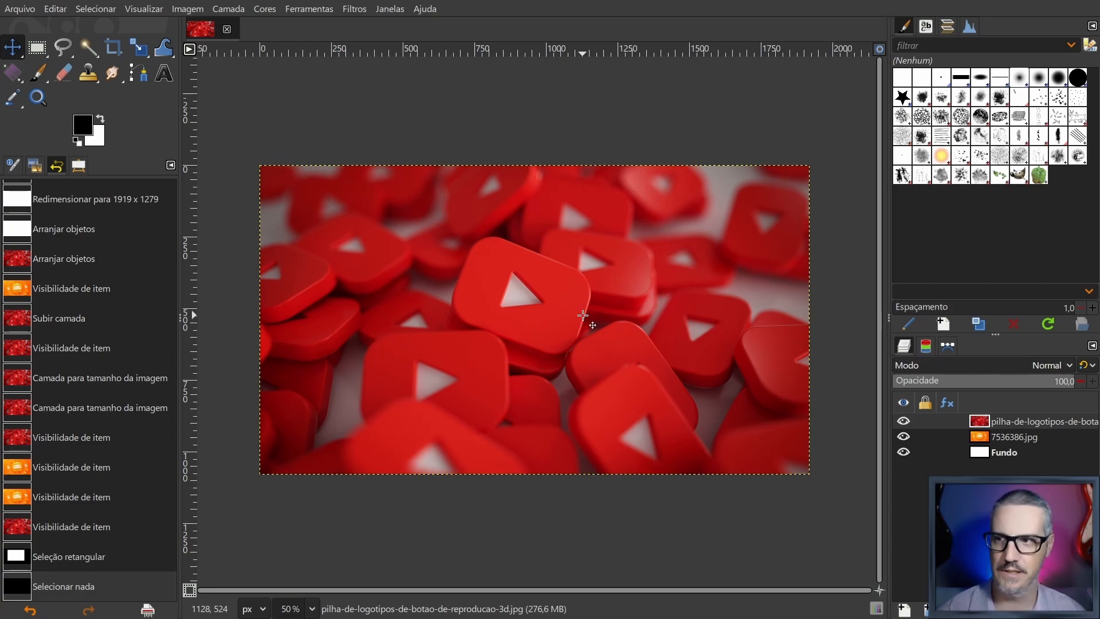
# Add a layer mask initialized to Branca (opacidade total) to the top photo layer and make the mask the editing target.
pyautogui.click(82, 166)
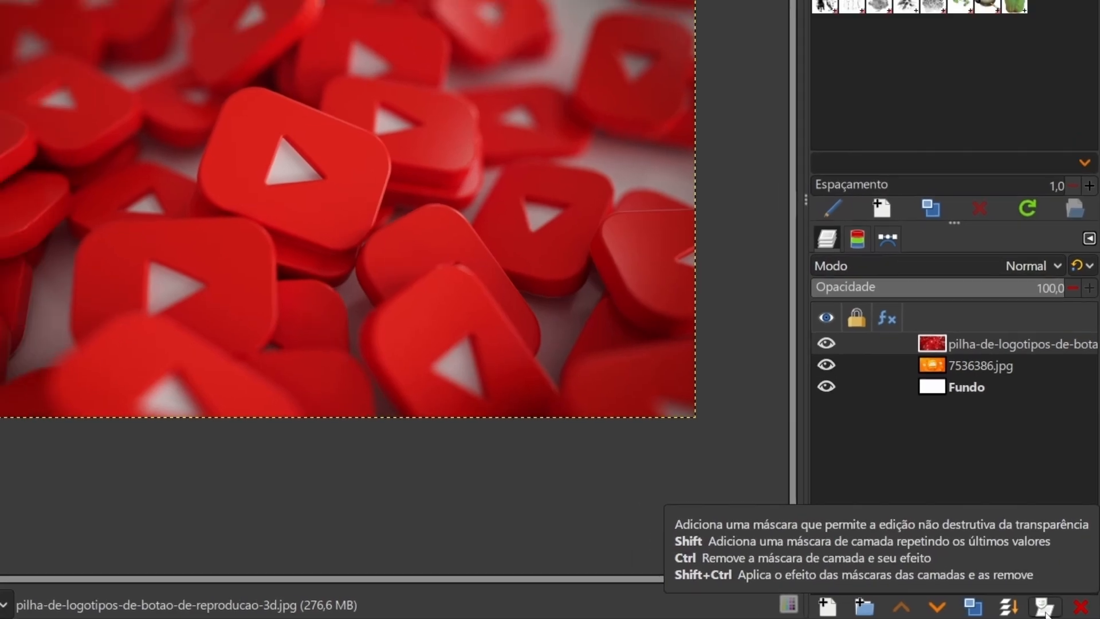
pyautogui.click(1040, 607)
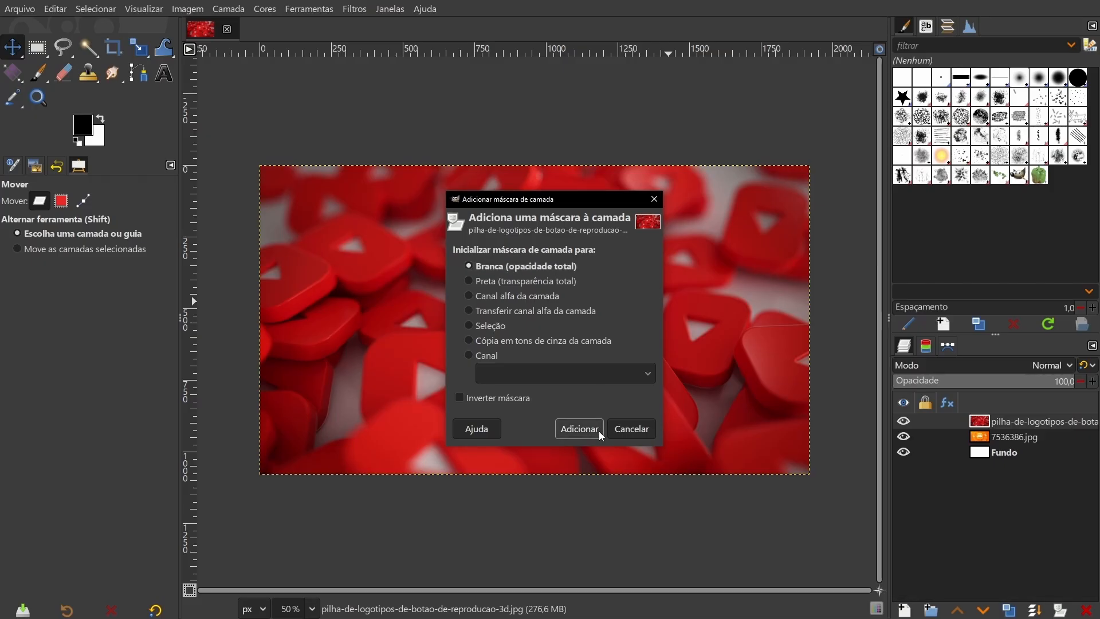
pyautogui.click(575, 433)
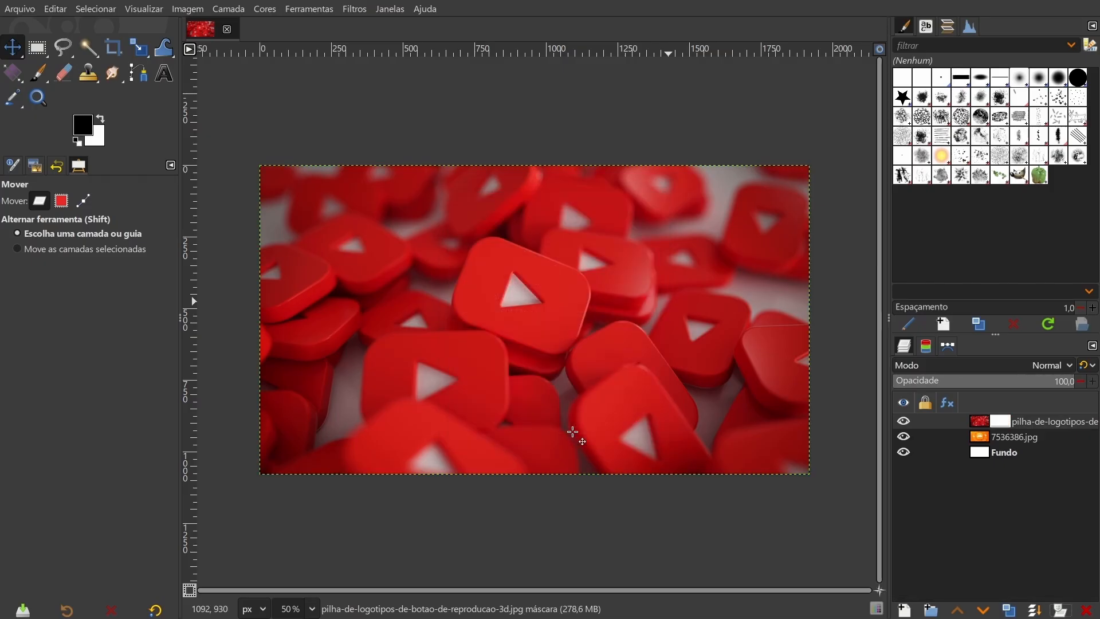
pyautogui.click(982, 425)
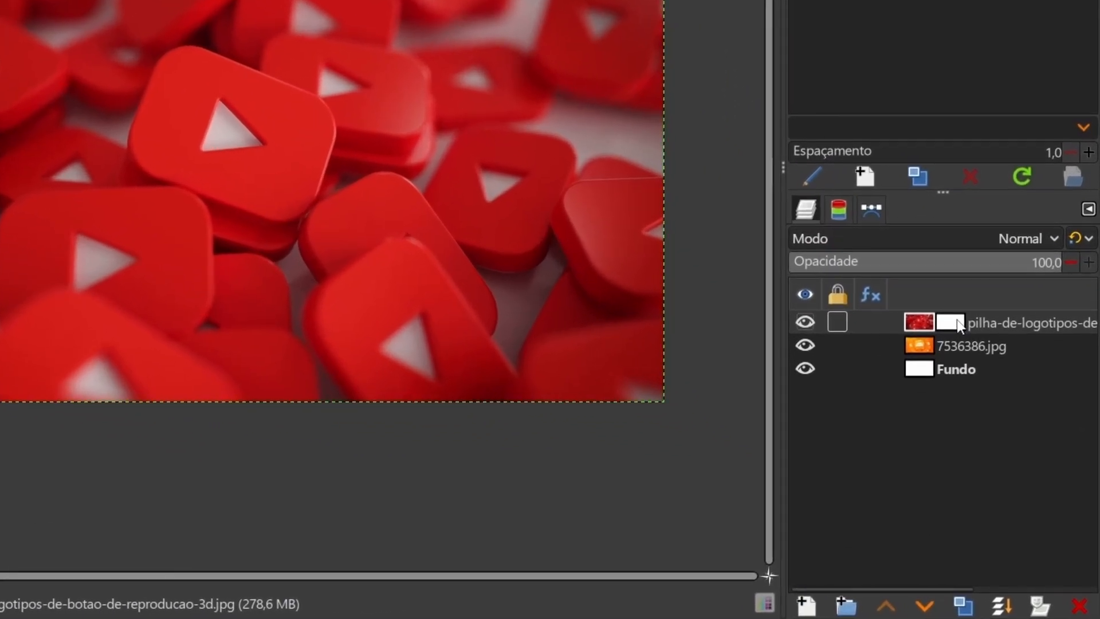
pyautogui.click(951, 323)
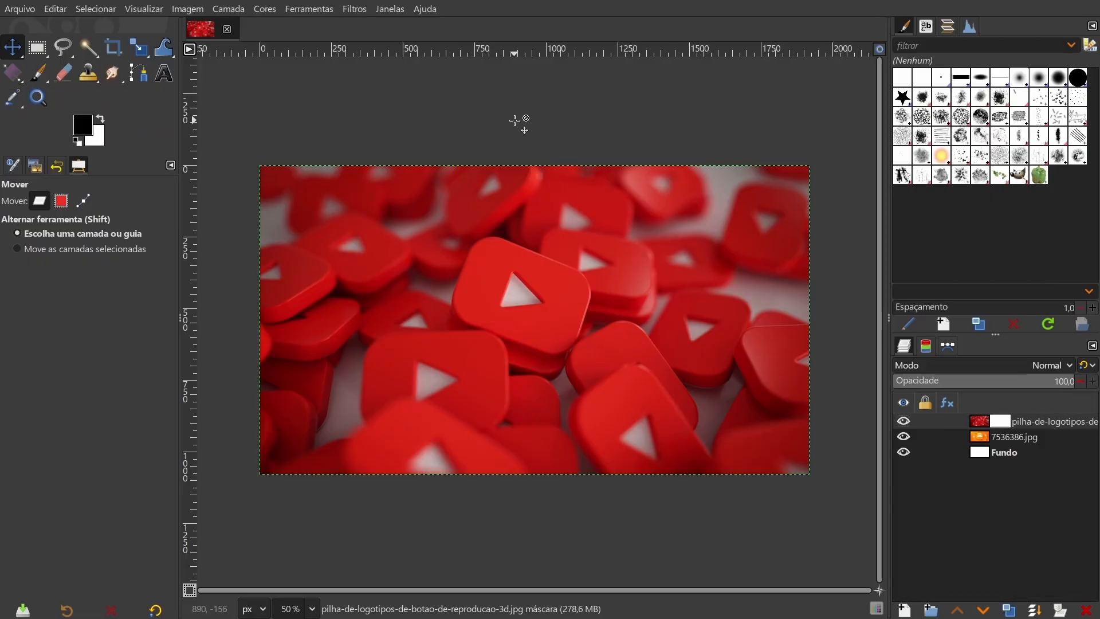
# Draw a vertical linear gradient on the mask from about 1002, -42 to 1002, 1164, and move its midpoint to about 39,80.
pyautogui.press('g')
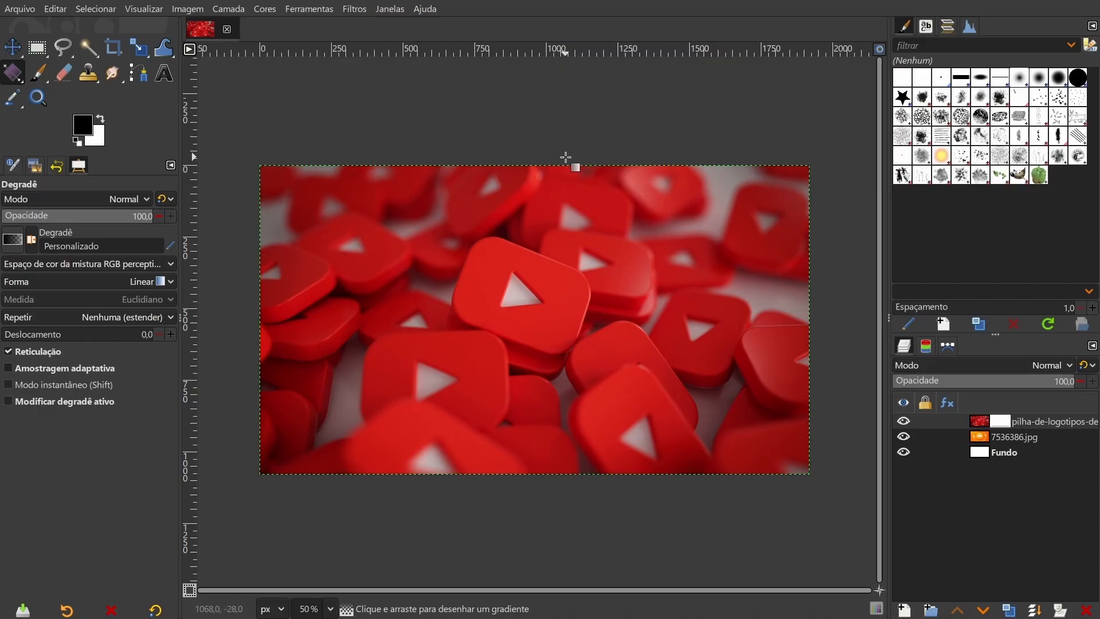
pyautogui.moveTo(547, 153); pyautogui.dragTo(548, 500)
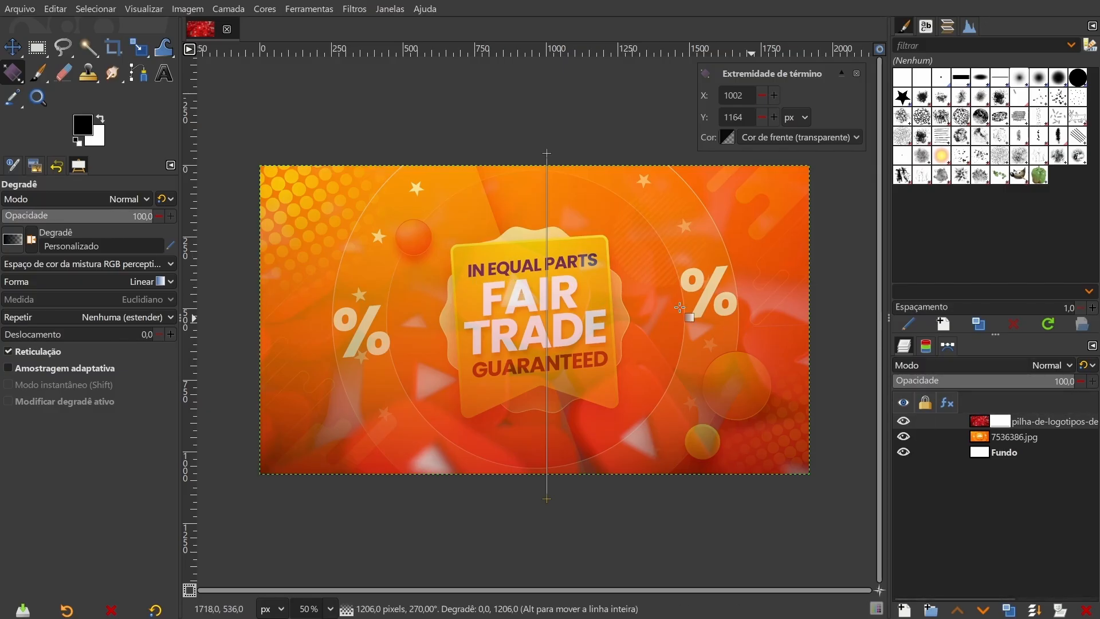
pyautogui.moveTo(547, 367); pyautogui.dragTo(551, 291)
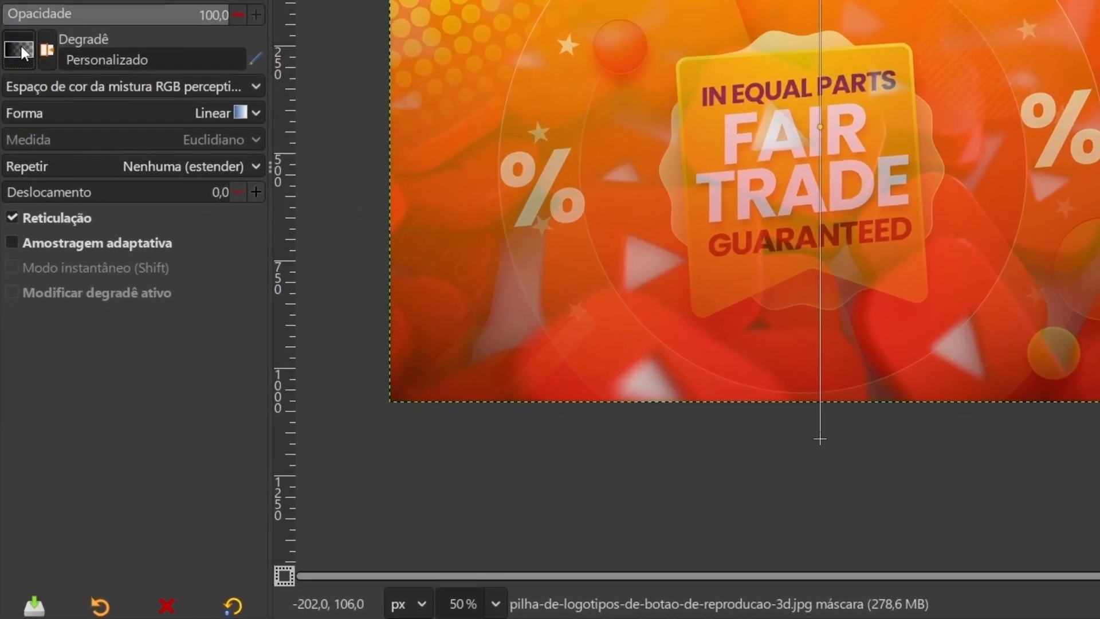
# Browse the list of preset gradients down to Yellow Orange and back up, leaving the Personalizado gradient chosen.
pyautogui.click(21, 46)
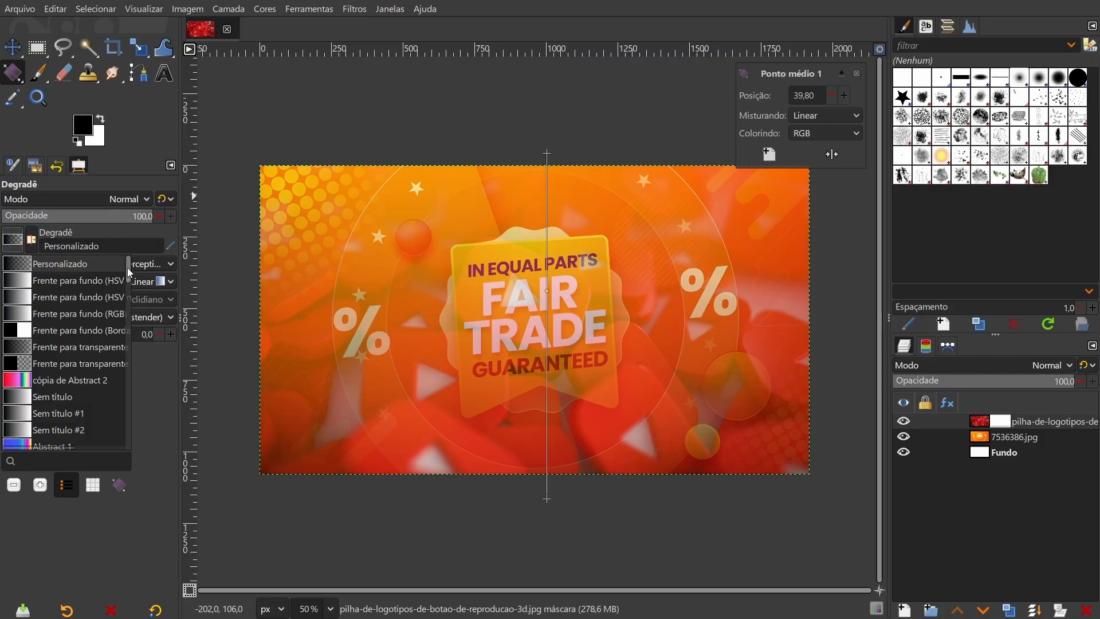
pyautogui.moveTo(127, 267); pyautogui.dragTo(125, 442)
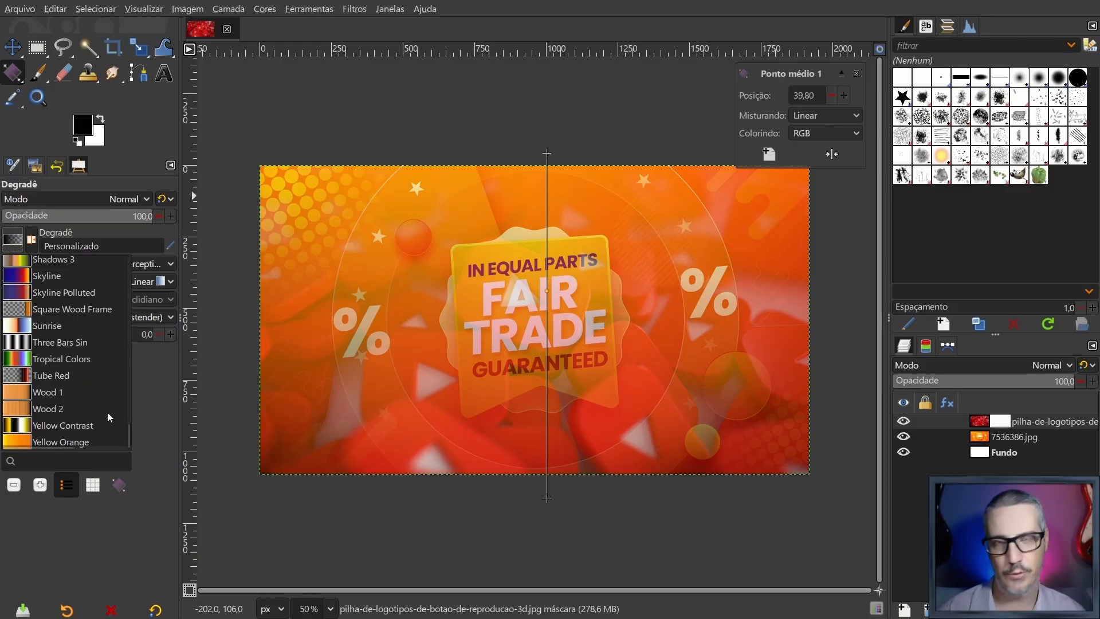
pyautogui.moveTo(128, 432)
pyautogui.mouseDown()
pyautogui.moveTo(128, 325)
pyautogui.moveTo(130, 436)
pyautogui.mouseUp()
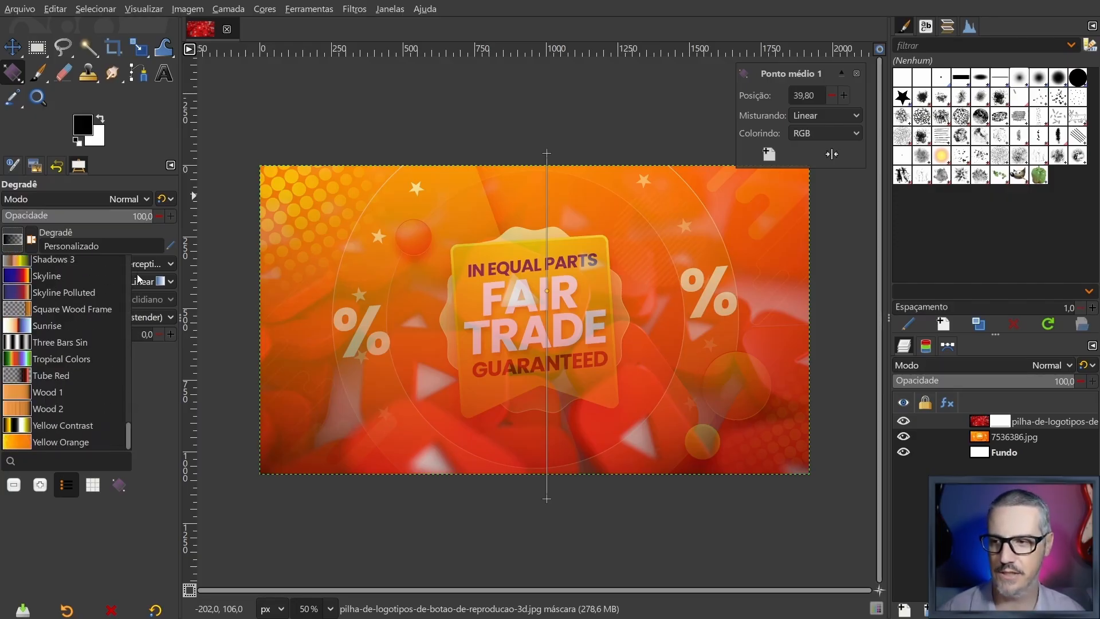
pyautogui.click(129, 263)
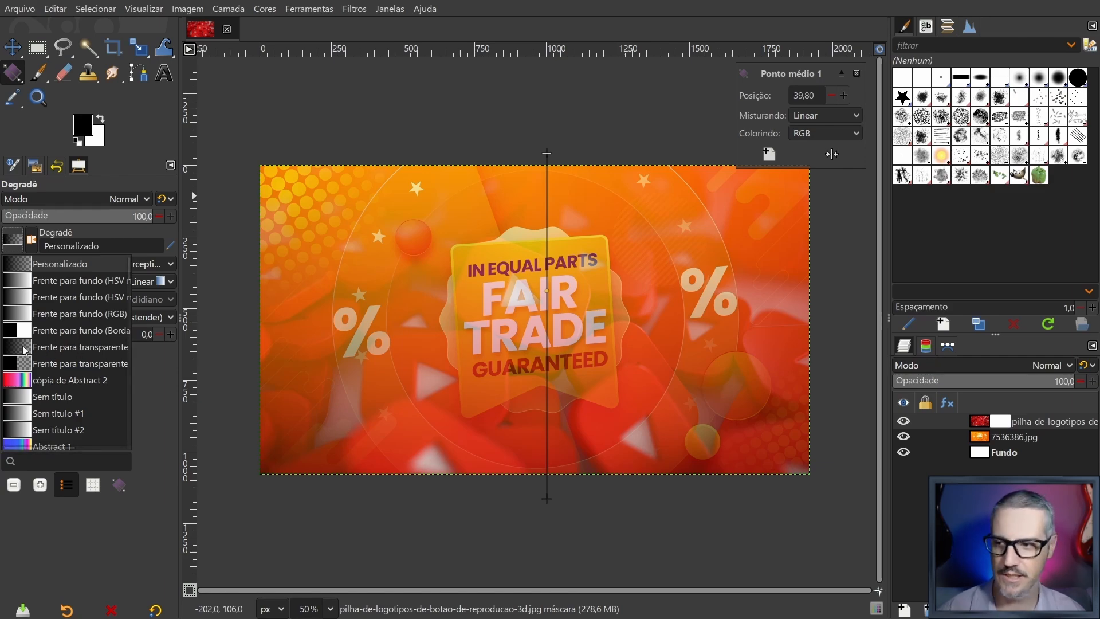
pyautogui.click(33, 243)
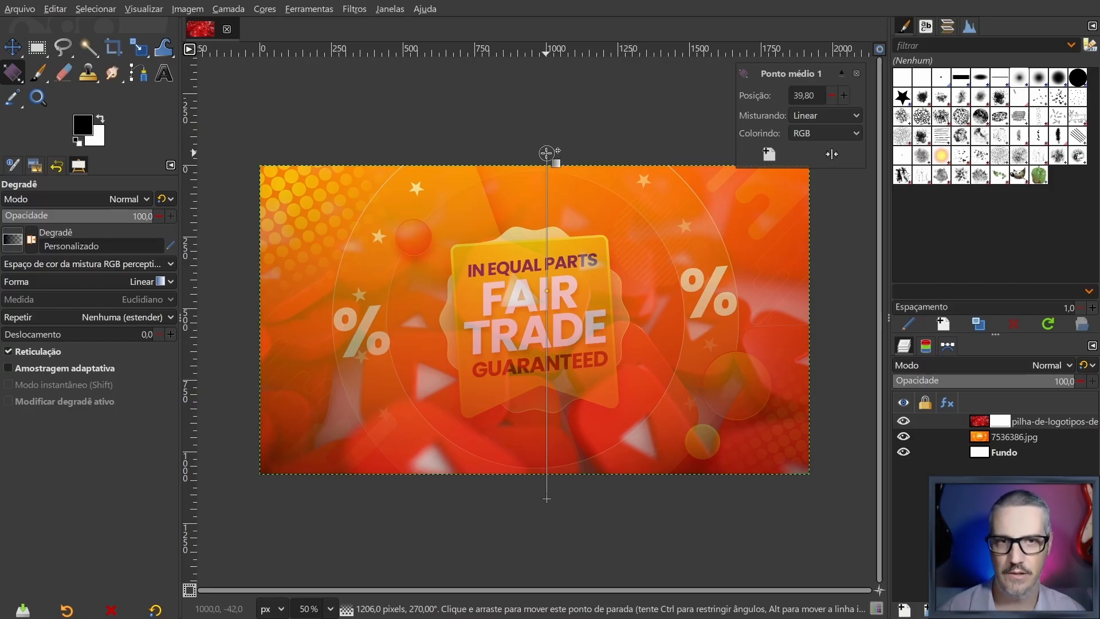
# Shift the gradient's end point to about 1012, 1174, and reverse the gradient's direction and back with Inverter.
pyautogui.click(546, 152)
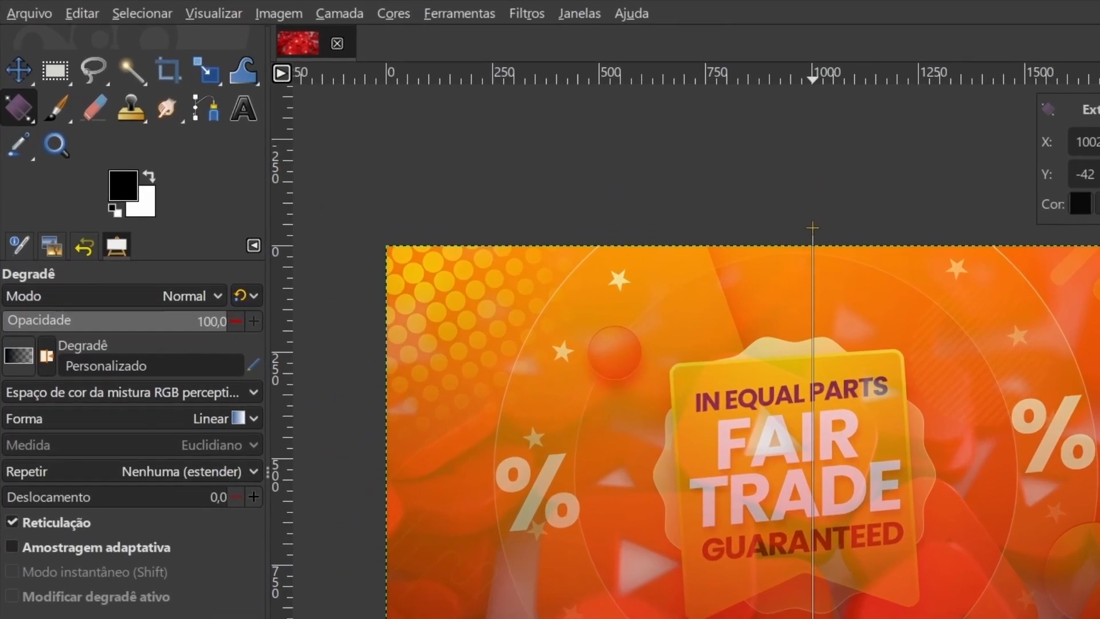
pyautogui.moveTo(547, 499); pyautogui.dragTo(550, 501)
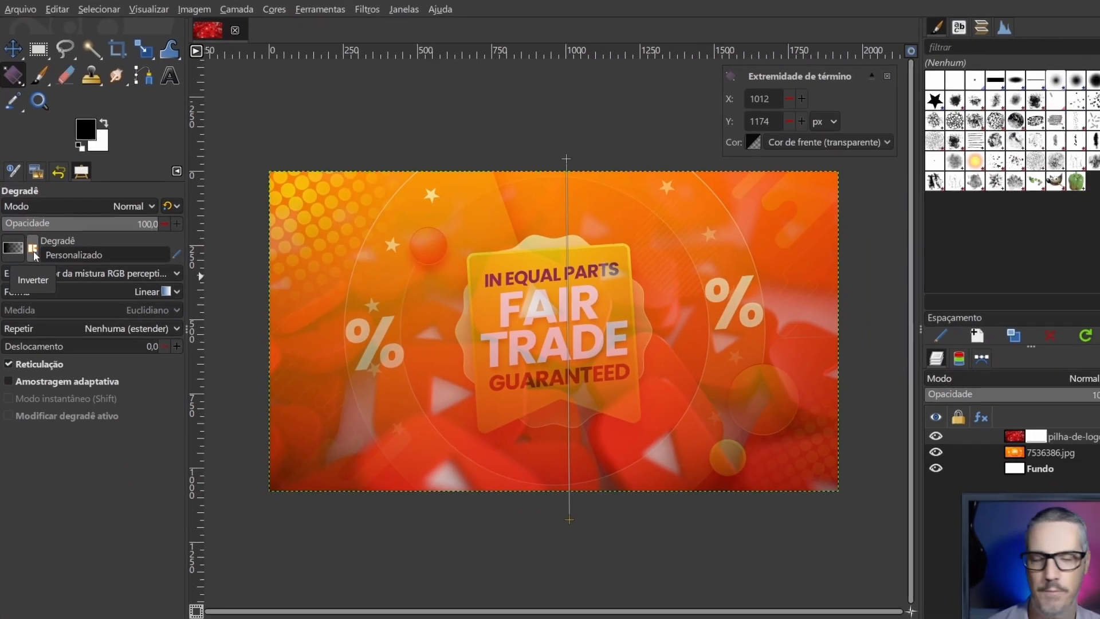
pyautogui.click(49, 365)
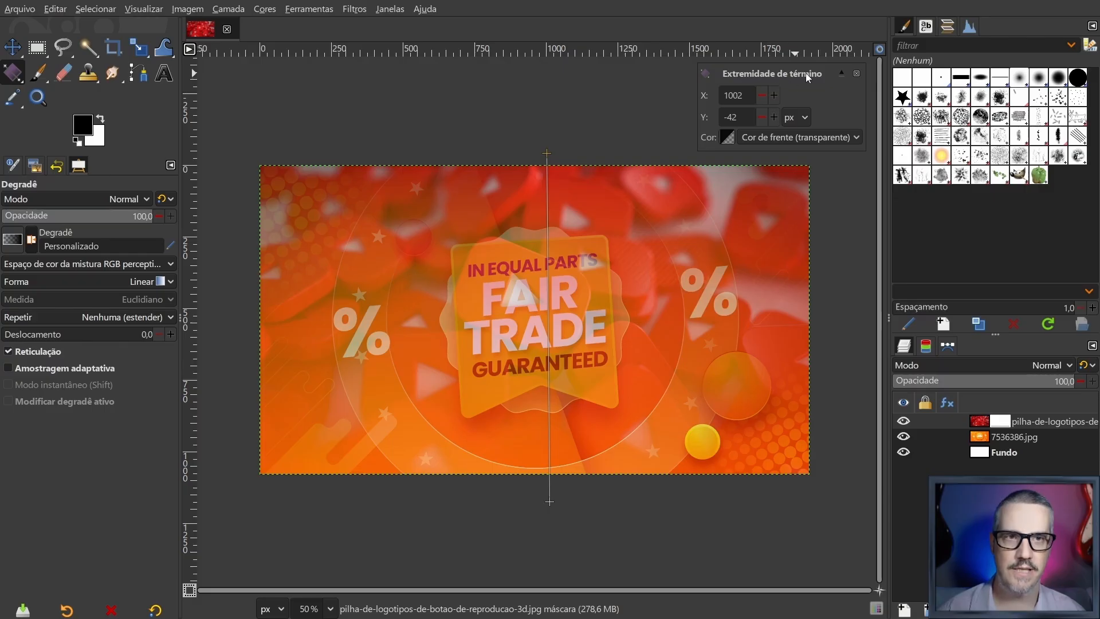
pyautogui.click(549, 502)
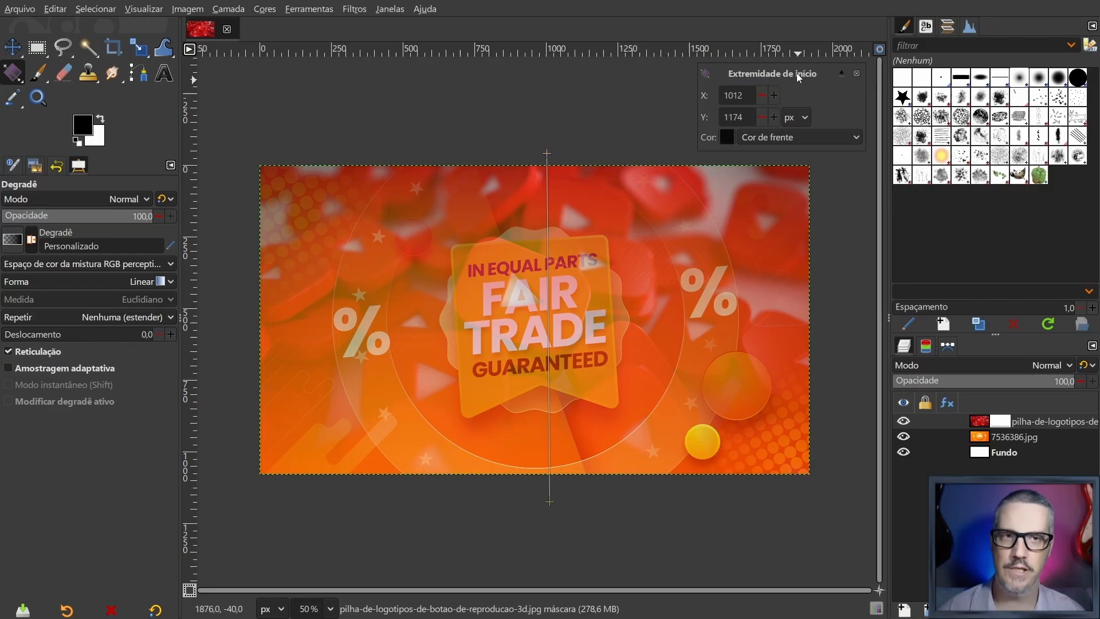
pyautogui.click(34, 241)
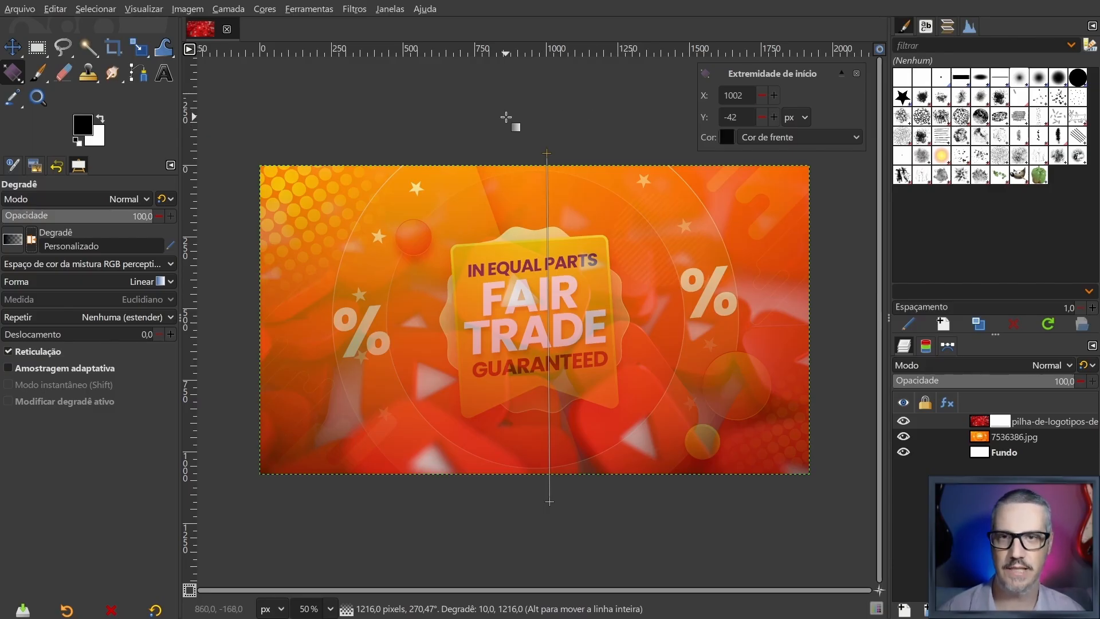
# Apply the gradient to the mask by switching to the Move tool, and hide and show the masked layer to compare.
pyautogui.click(856, 74)
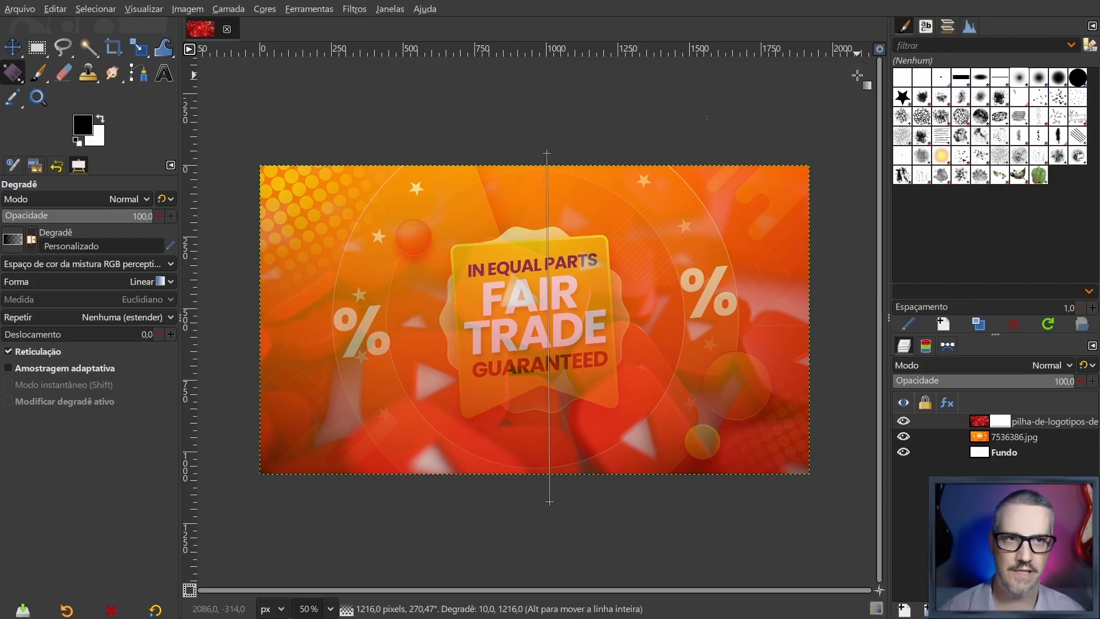
pyautogui.click(14, 50)
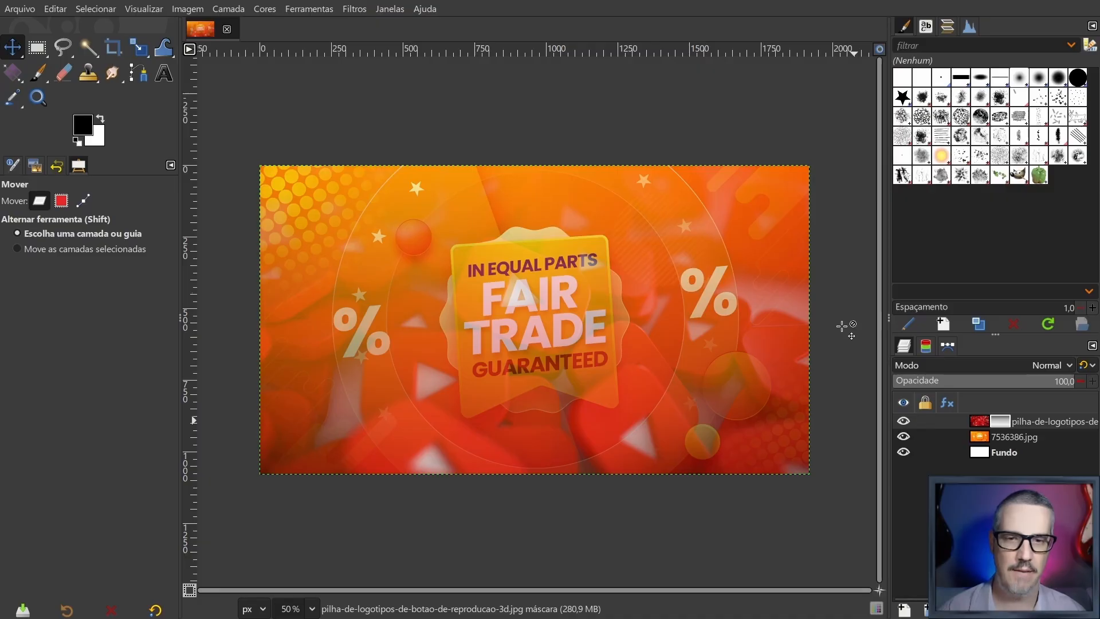
pyautogui.click(903, 421)
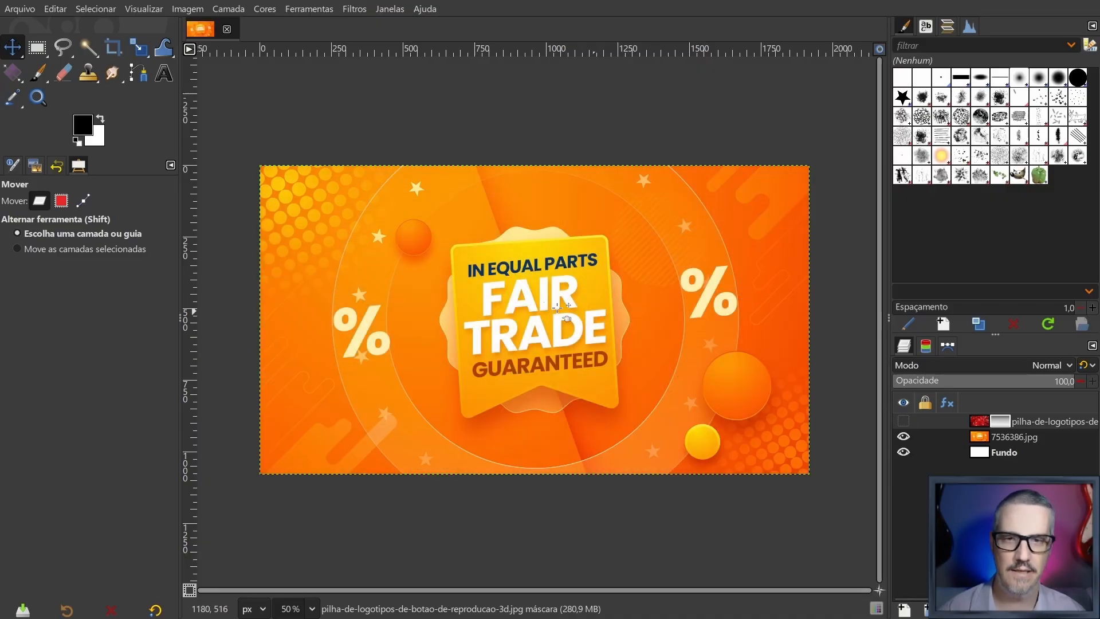
pyautogui.click(904, 422)
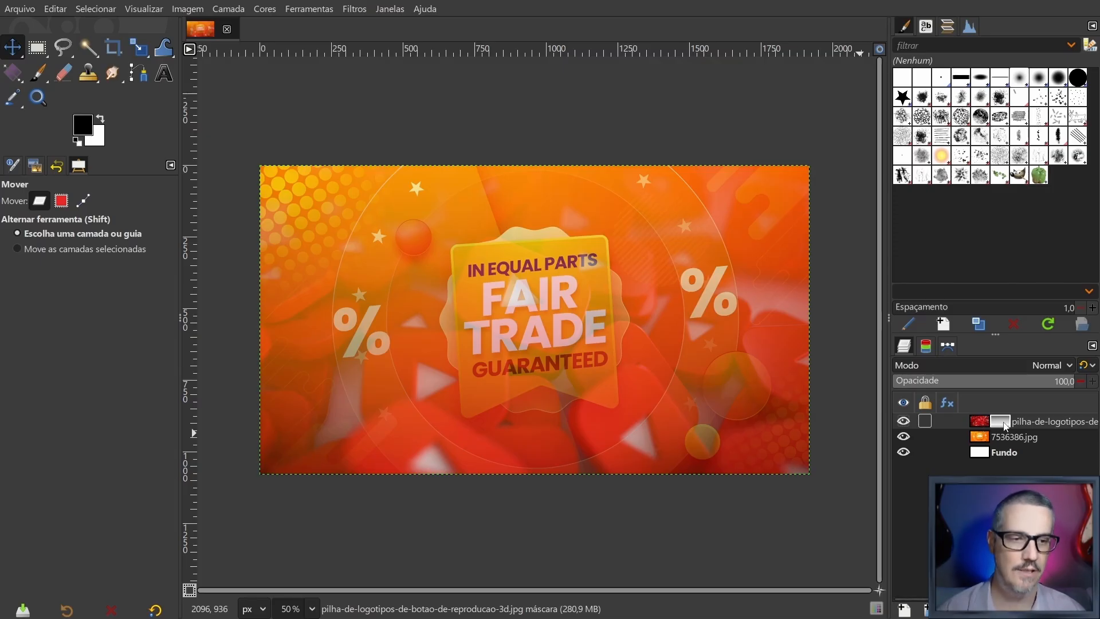
# Disable the pilha-de-logotipos layer's mask, hide and show the layer to check its unmasked image, and enable the mask again.
pyautogui.rightClick(1001, 424)
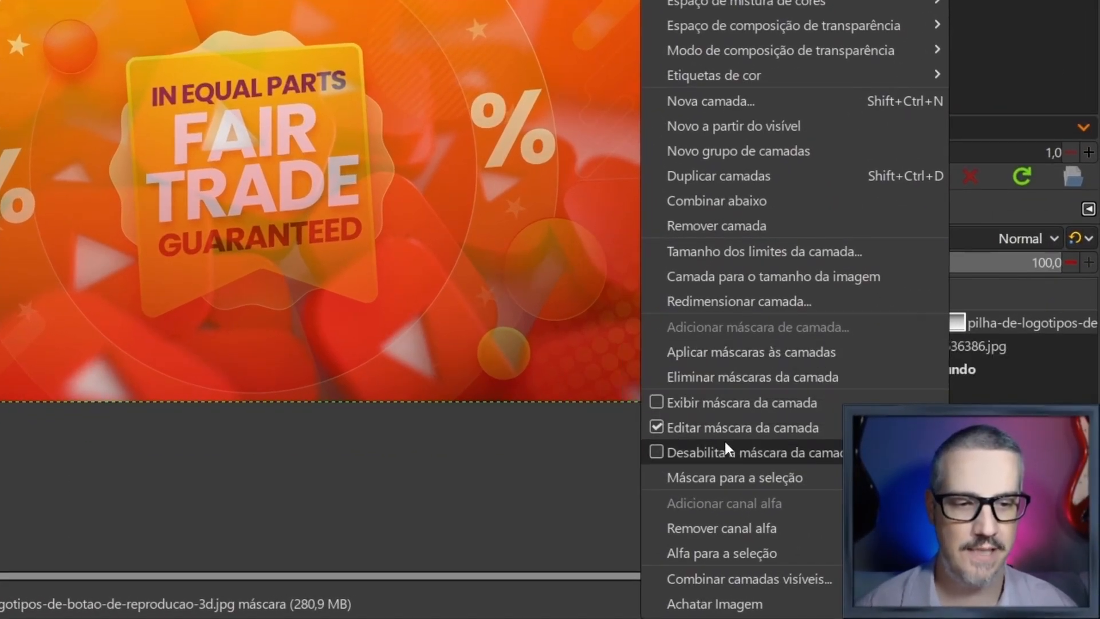
pyautogui.click(800, 457)
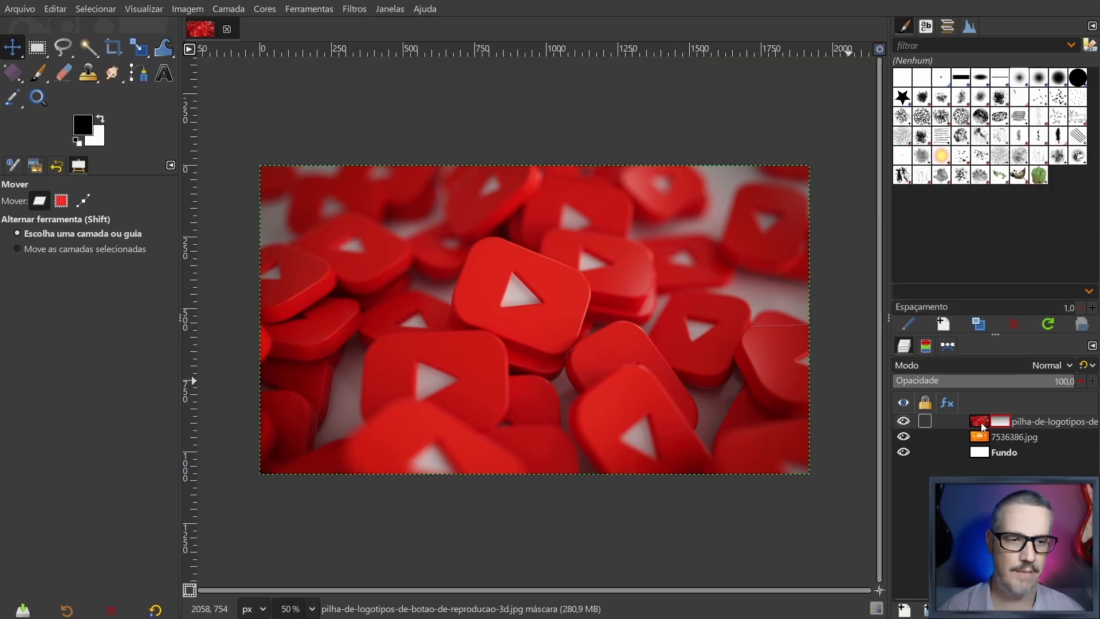
pyautogui.click(983, 426)
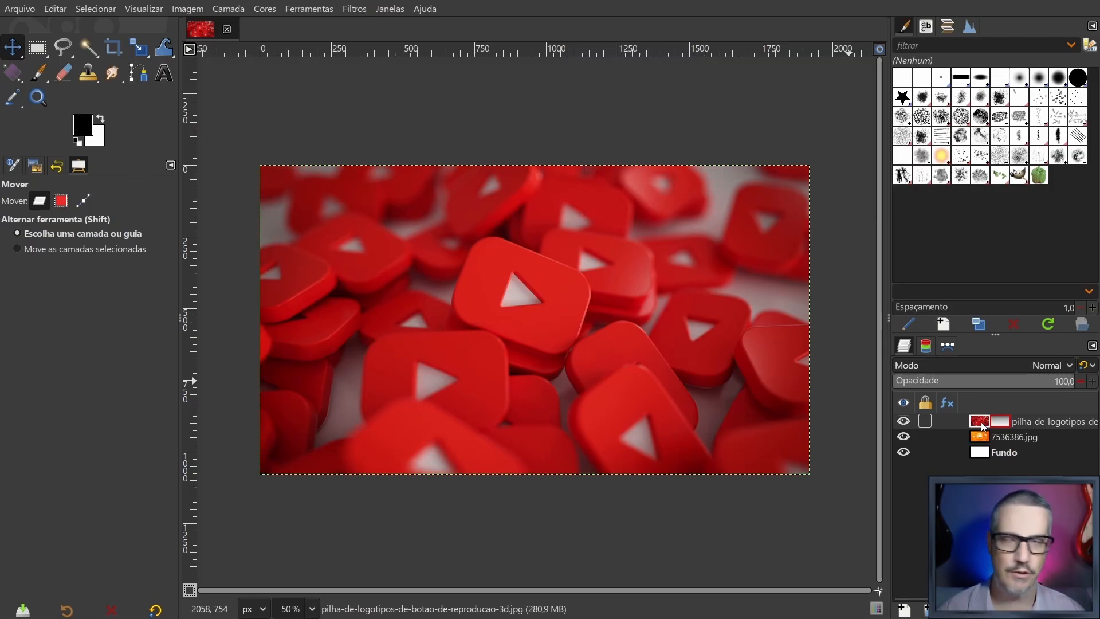
pyautogui.click(905, 423)
pyautogui.click(906, 423)
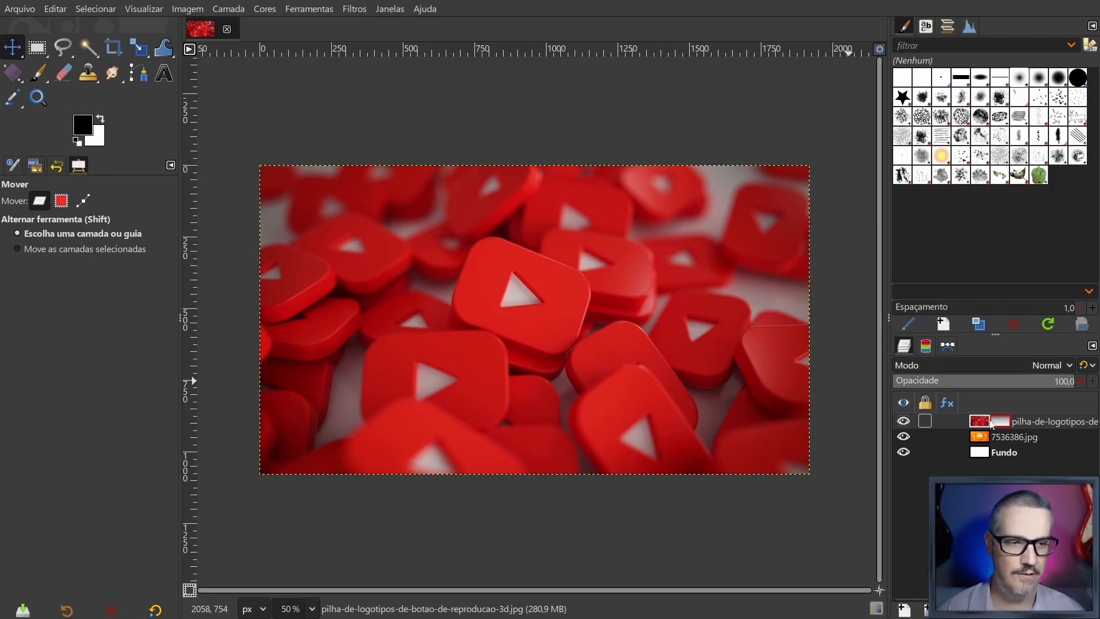
pyautogui.rightClick(1000, 425)
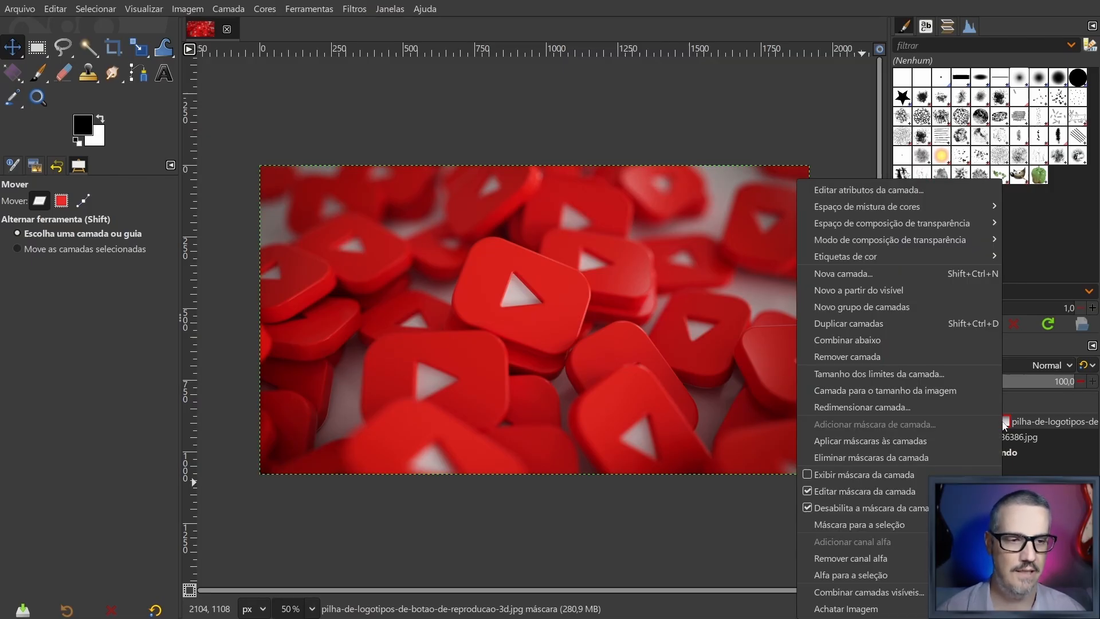
pyautogui.click(808, 507)
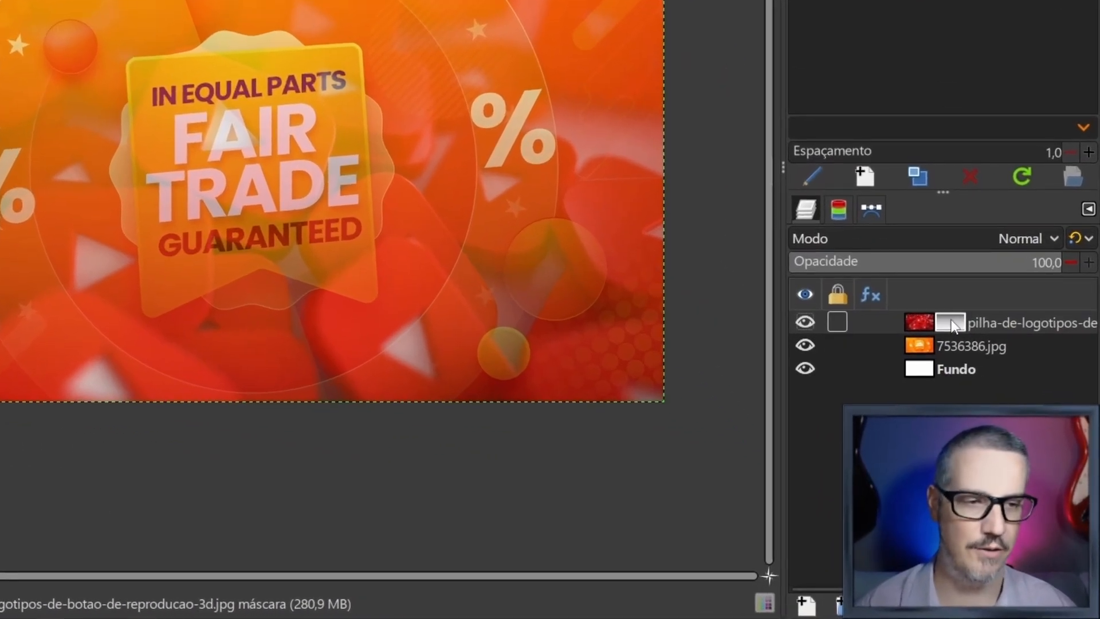
# Show the grayscale gradient of the pilha-de-logotipos layer's mask on the canvas, and return to the blended image view.
pyautogui.rightClick(947, 321)
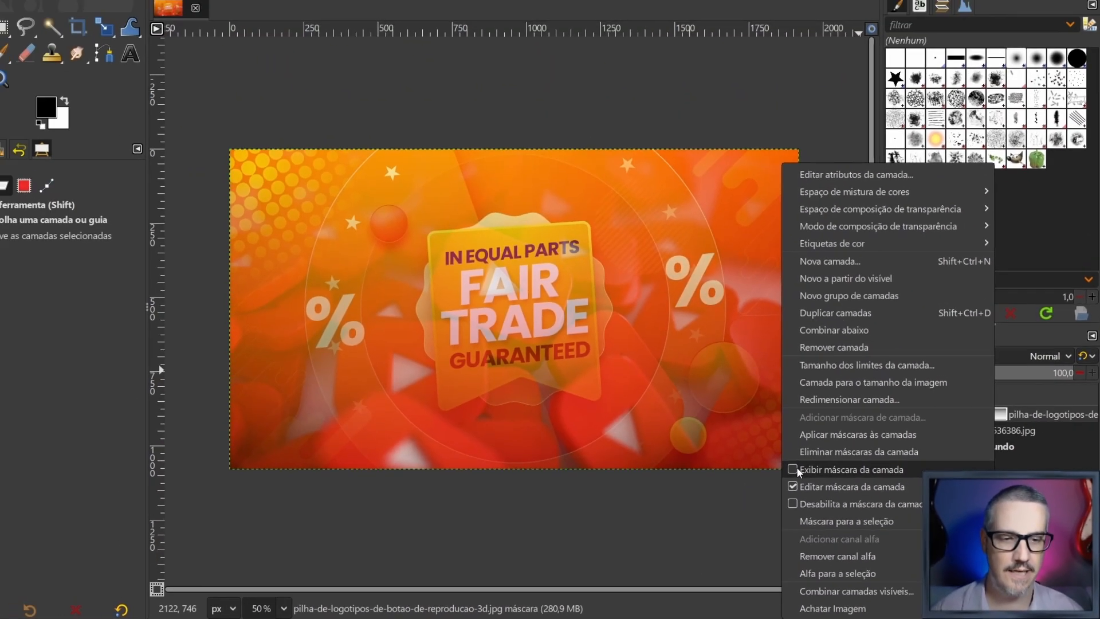
pyautogui.click(798, 470)
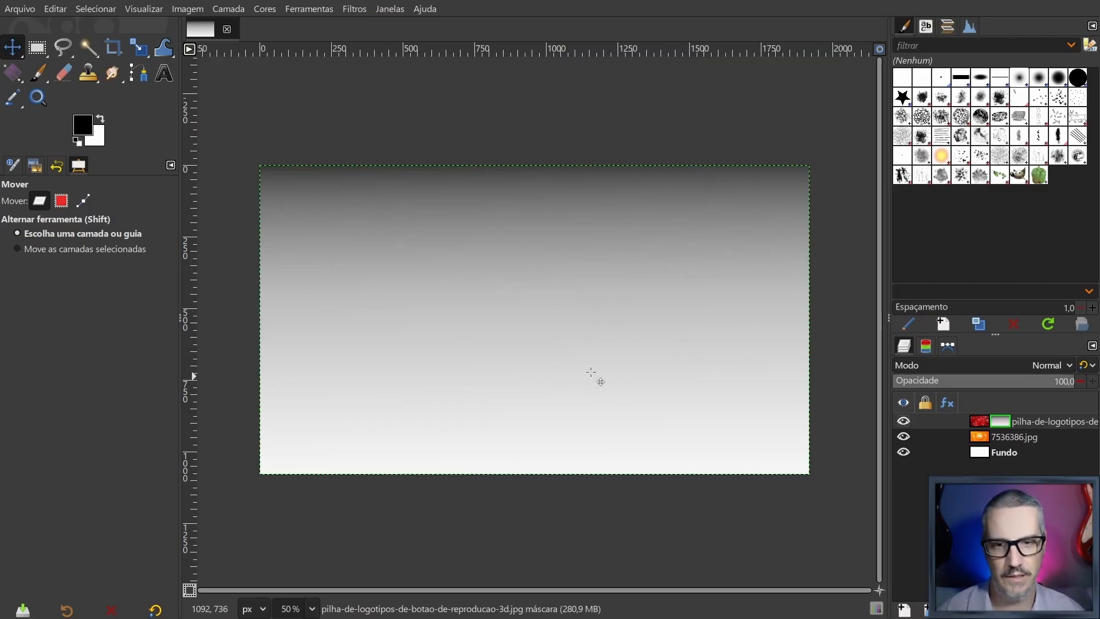
pyautogui.rightClick(1000, 422)
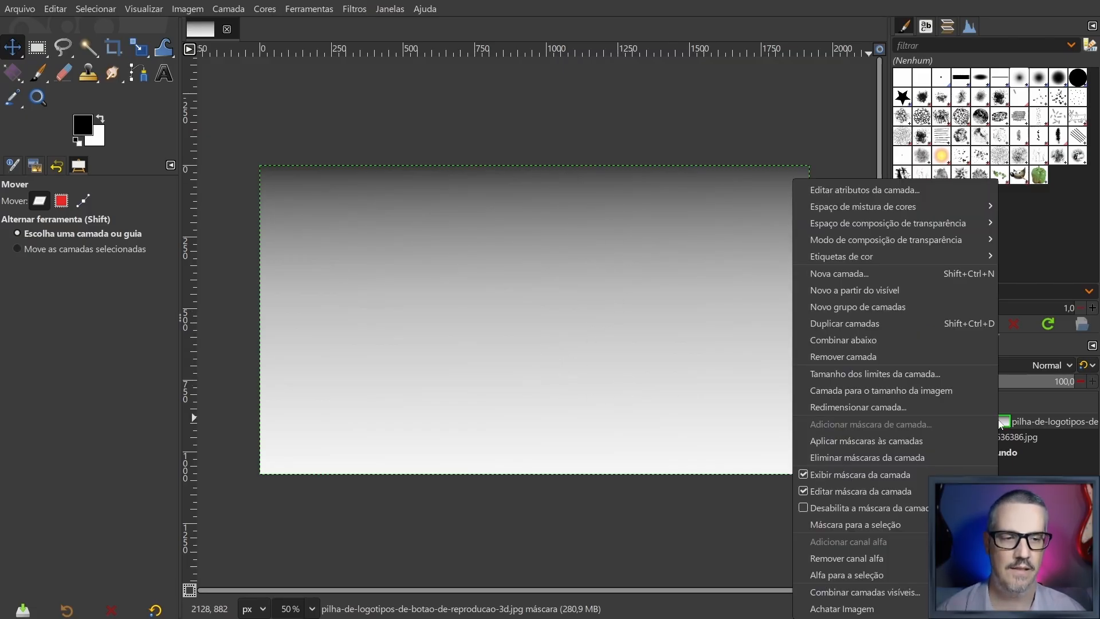
pyautogui.click(843, 474)
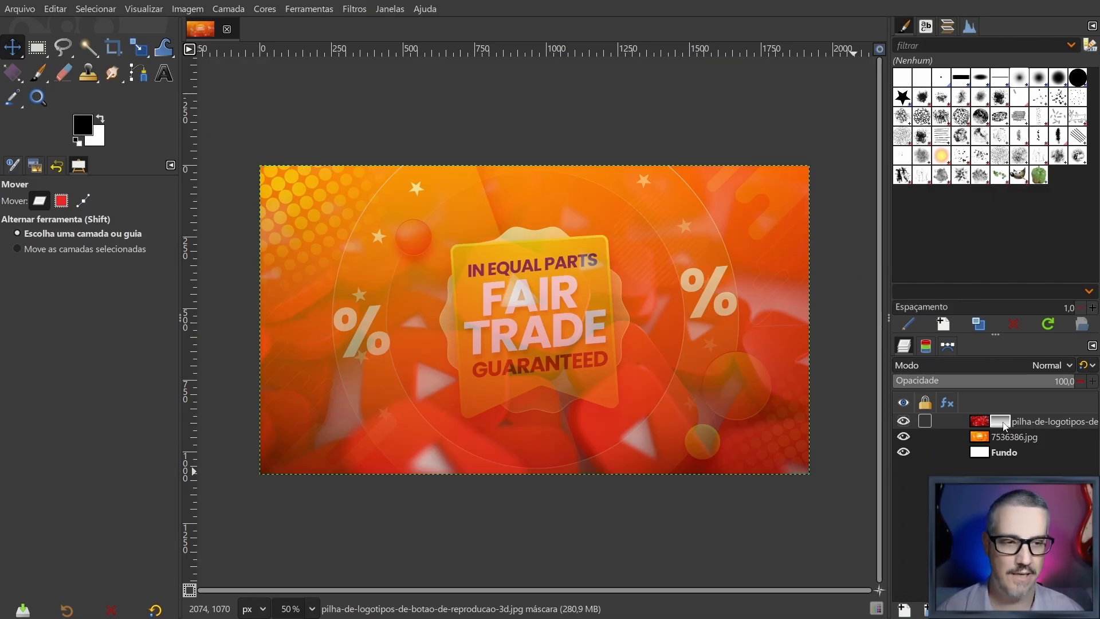
pyautogui.rightClick(1004, 426)
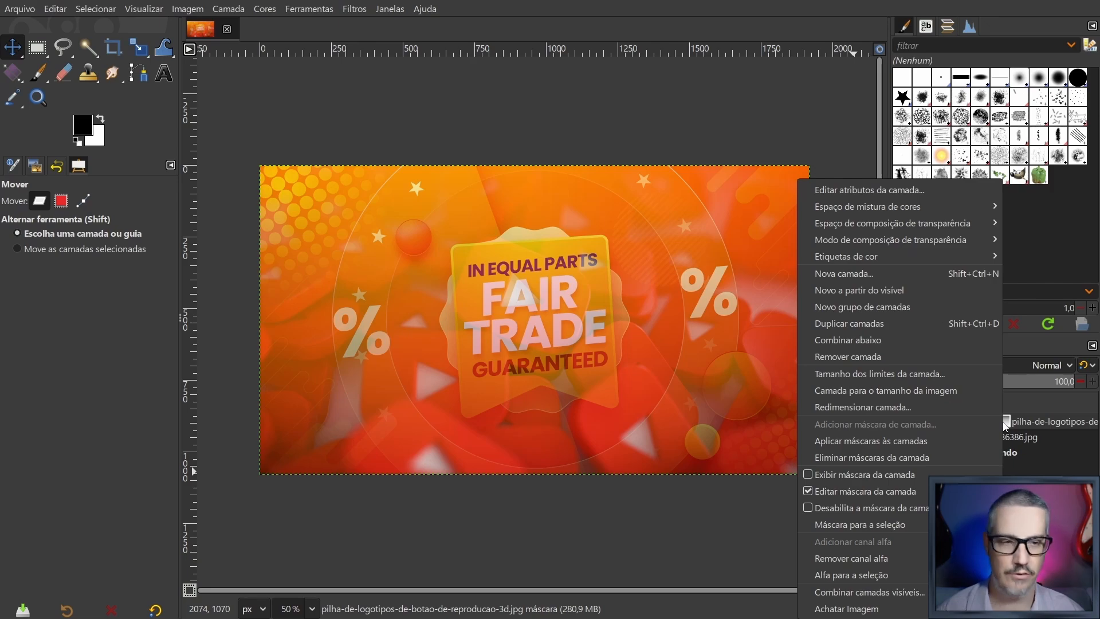
pyautogui.click(863, 357)
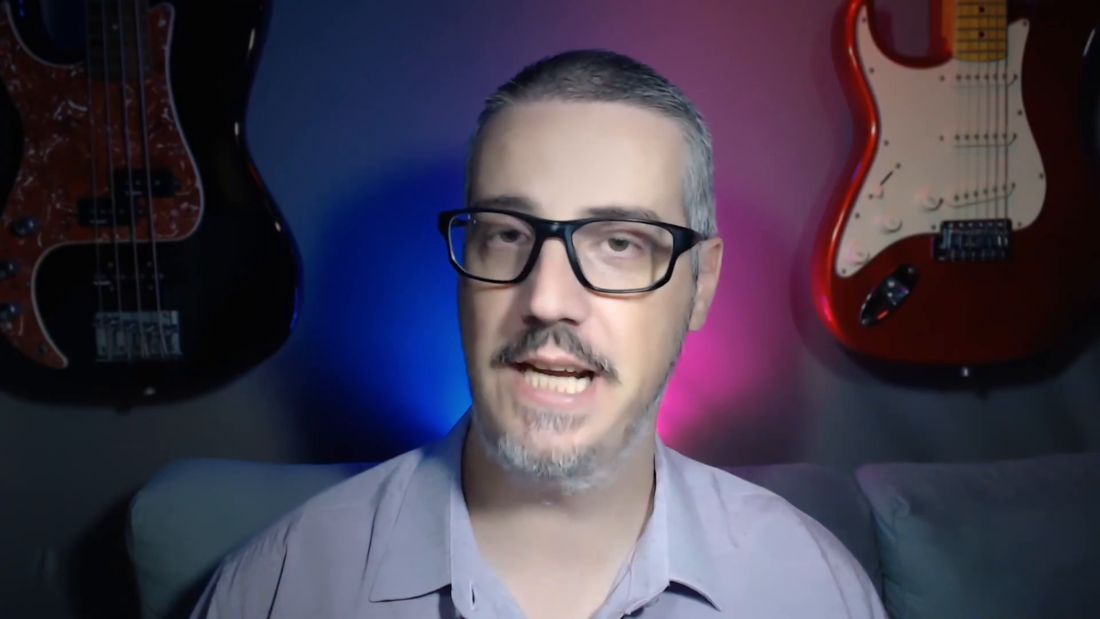